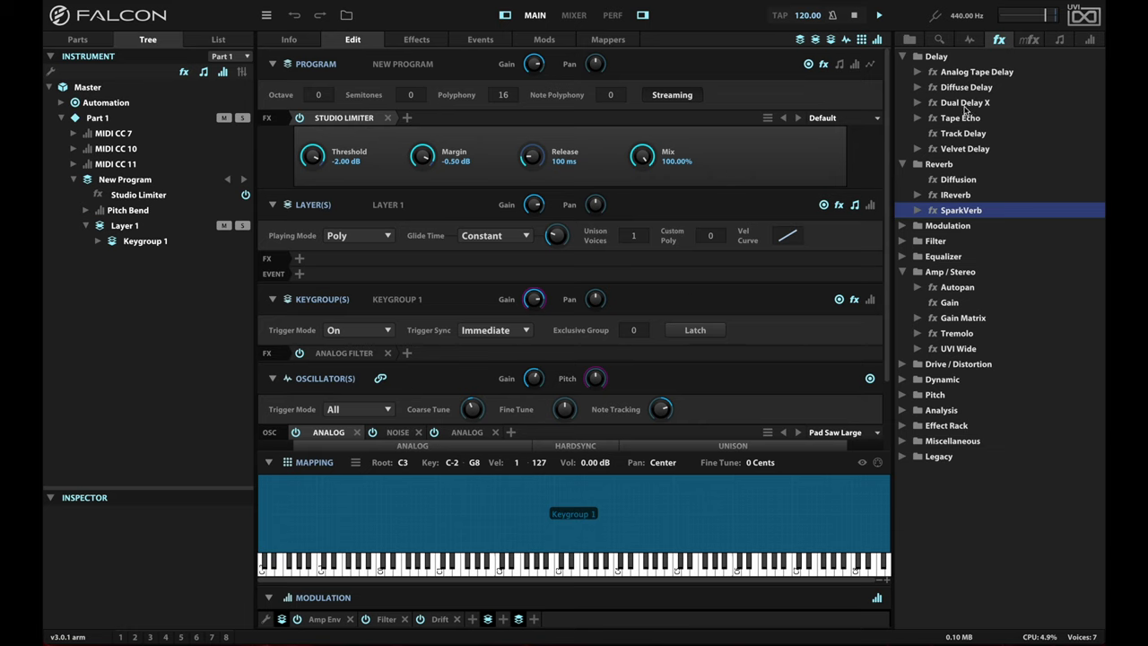
Step: Add Dual Delay X, then SparkVerb after it, to Layer 1's effect chain
left_click_drag(965, 106, 351, 263)
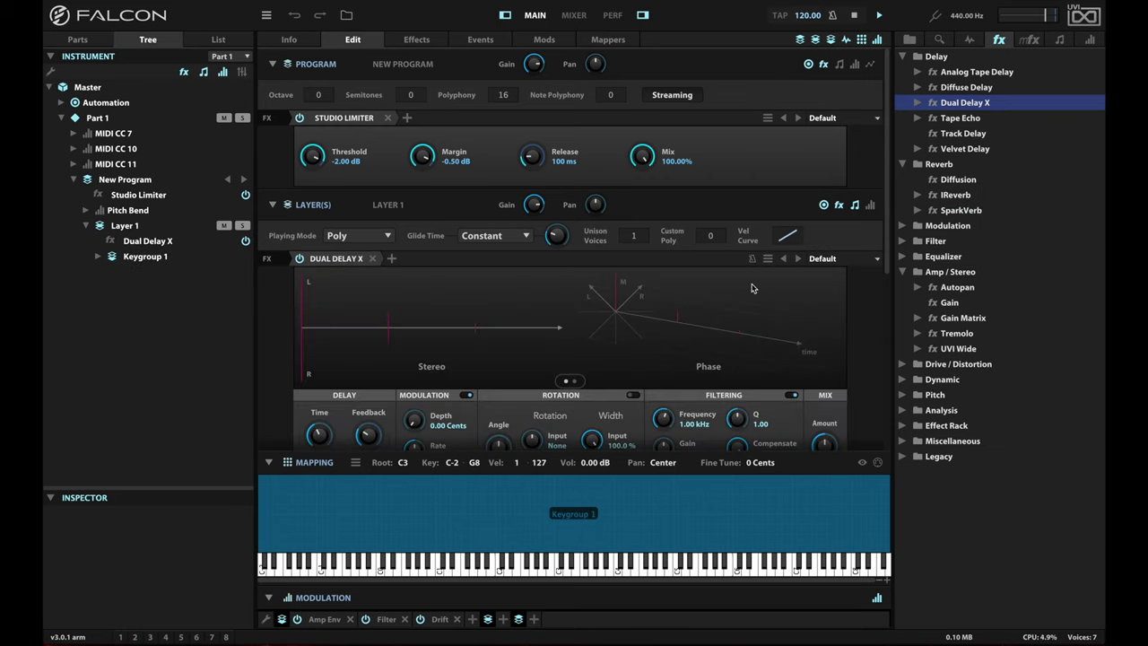
scroll(709, 292, "down", 3)
scroll(708, 292, "down", 1)
scroll(717, 278, "up", 1)
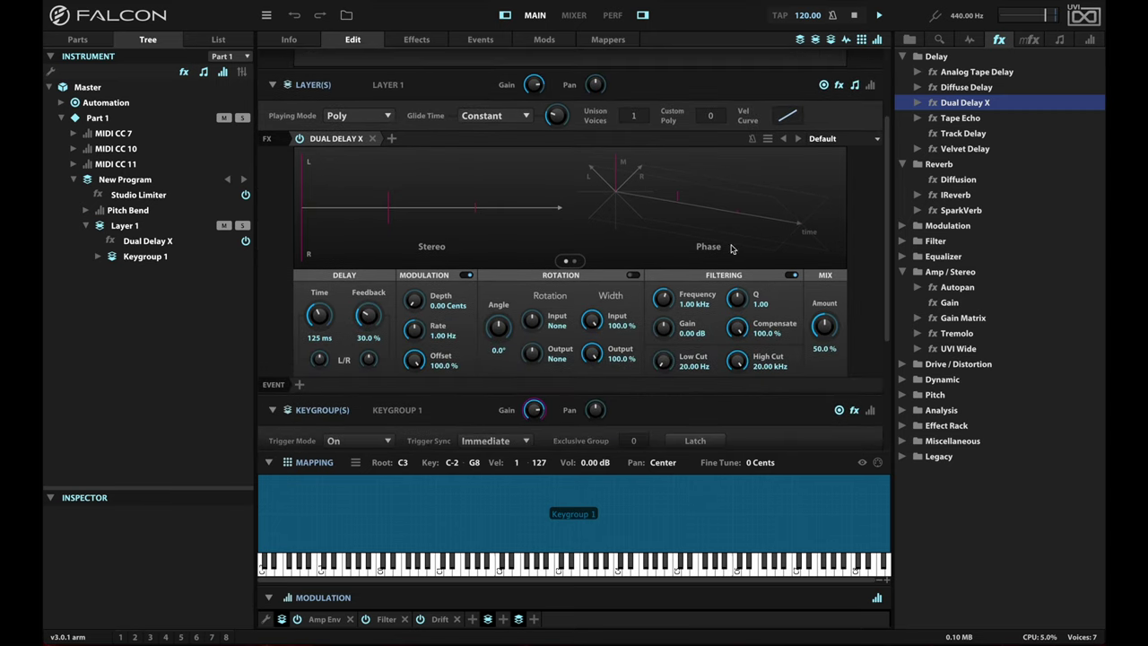
left_click_drag(960, 209, 475, 144)
Step: Set Dual Delay X to 1/8 dot time, 39.3% feedback, 20% mix and 2.6 cents depth
left_click(303, 144)
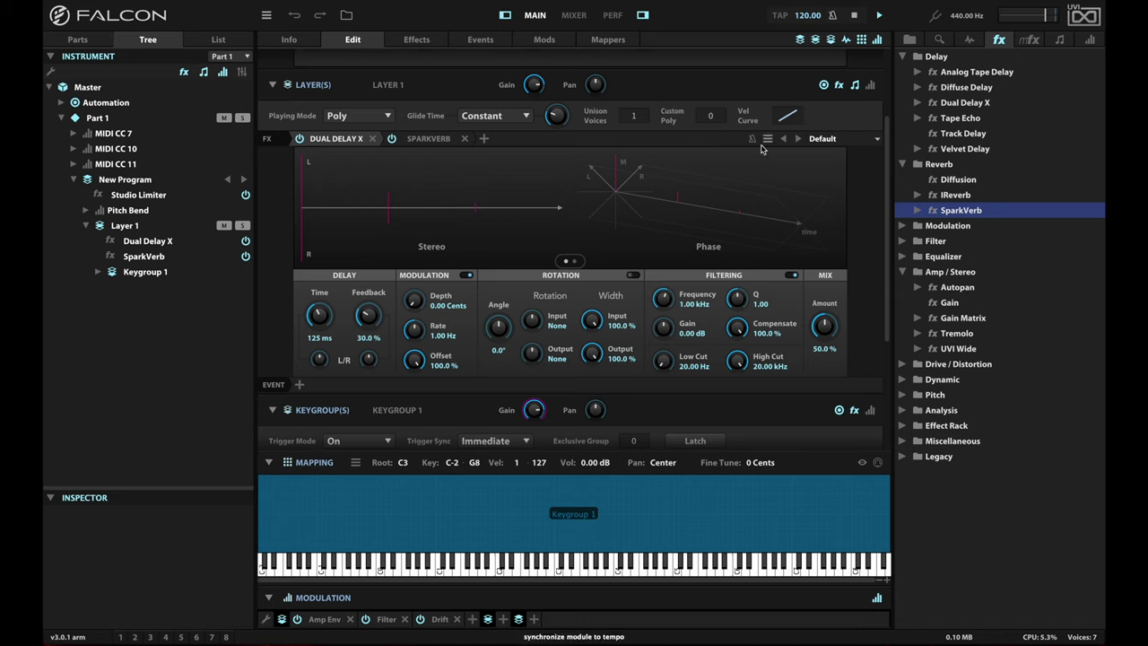
left_click_drag(320, 314, 368, 288)
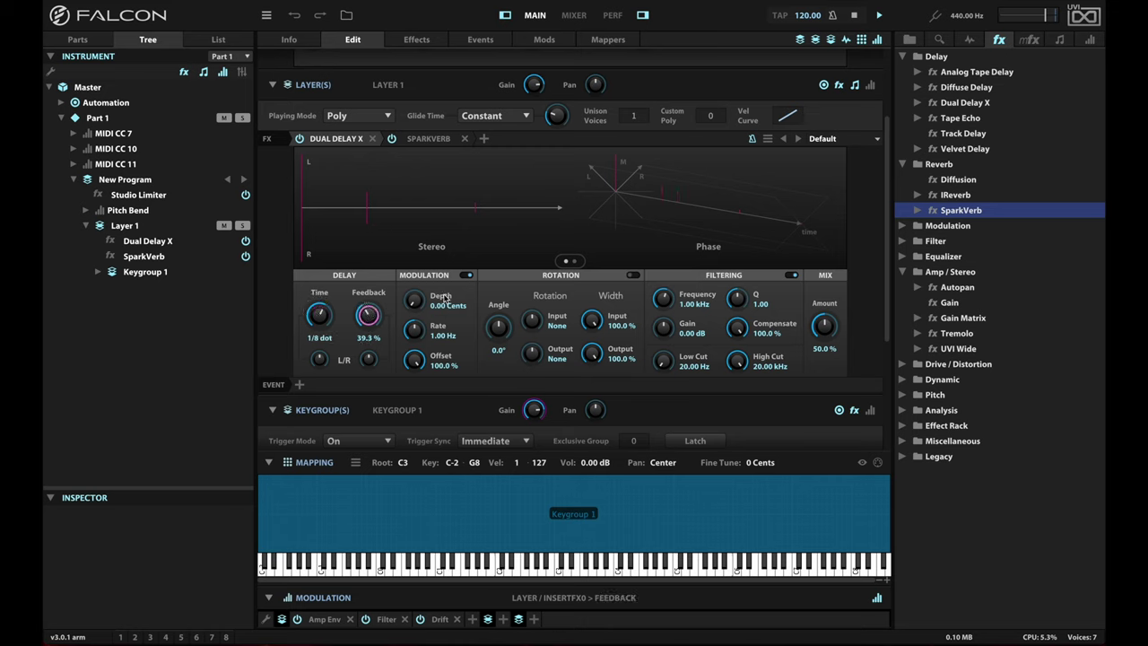
left_click_drag(824, 325, 827, 385)
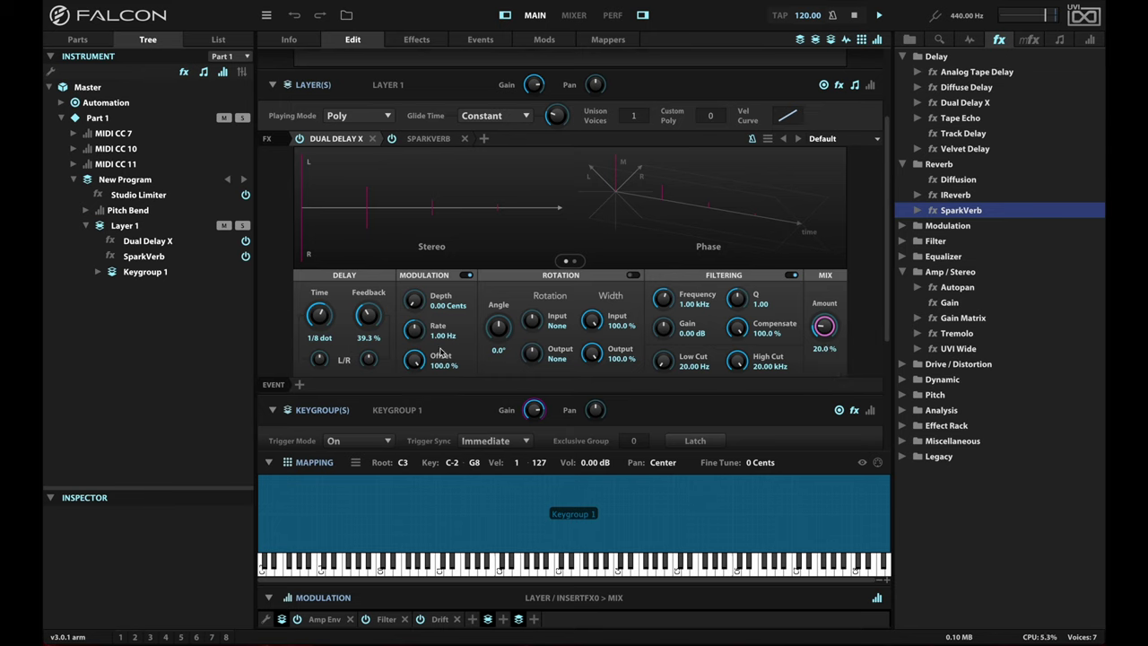
left_click_drag(414, 303, 415, 261)
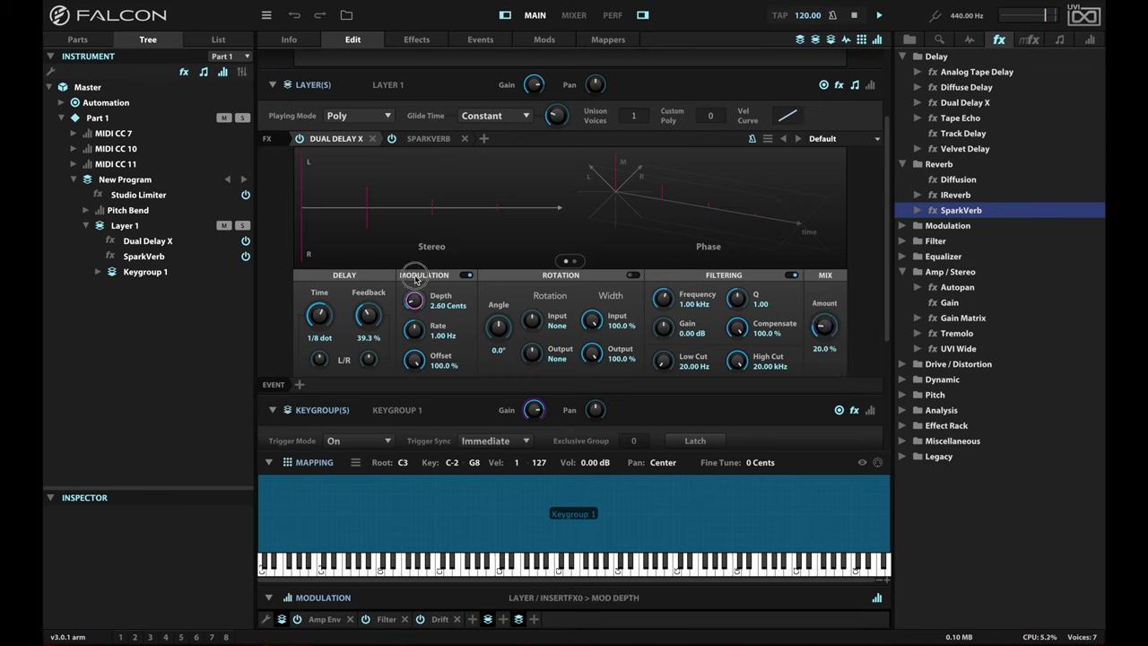
Step: Set SparkVerb to 20.99% mix, 4.87 s decay, 23.12 m size, 32.24% shape, 26.2 ms pre-delay
left_click(427, 139)
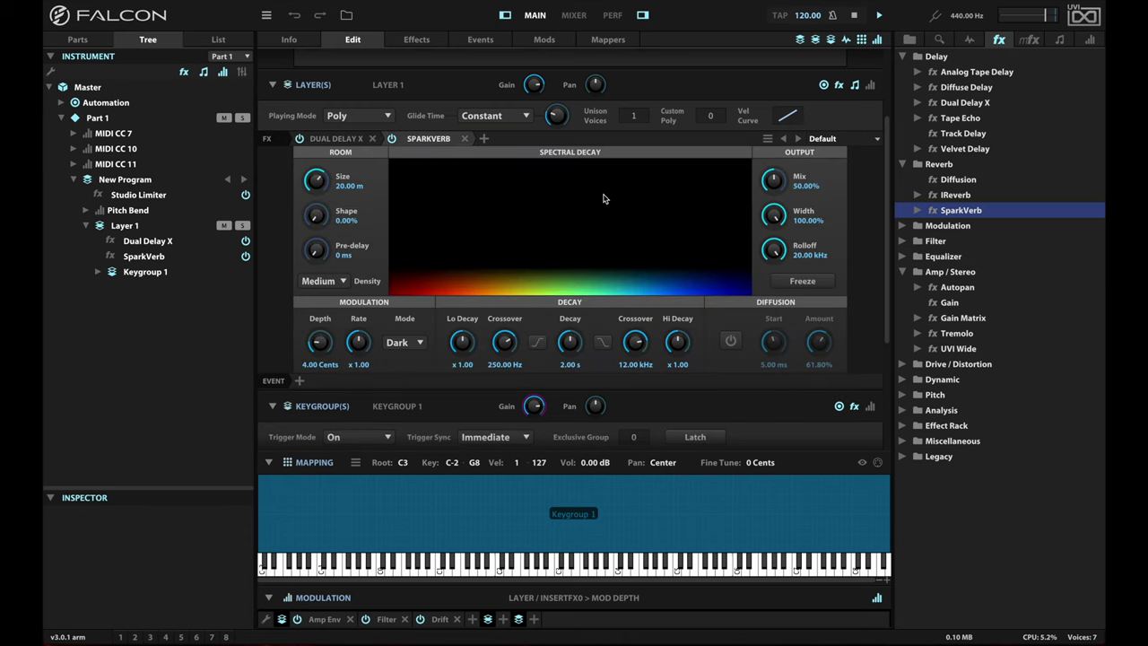
left_click_drag(782, 192, 778, 226)
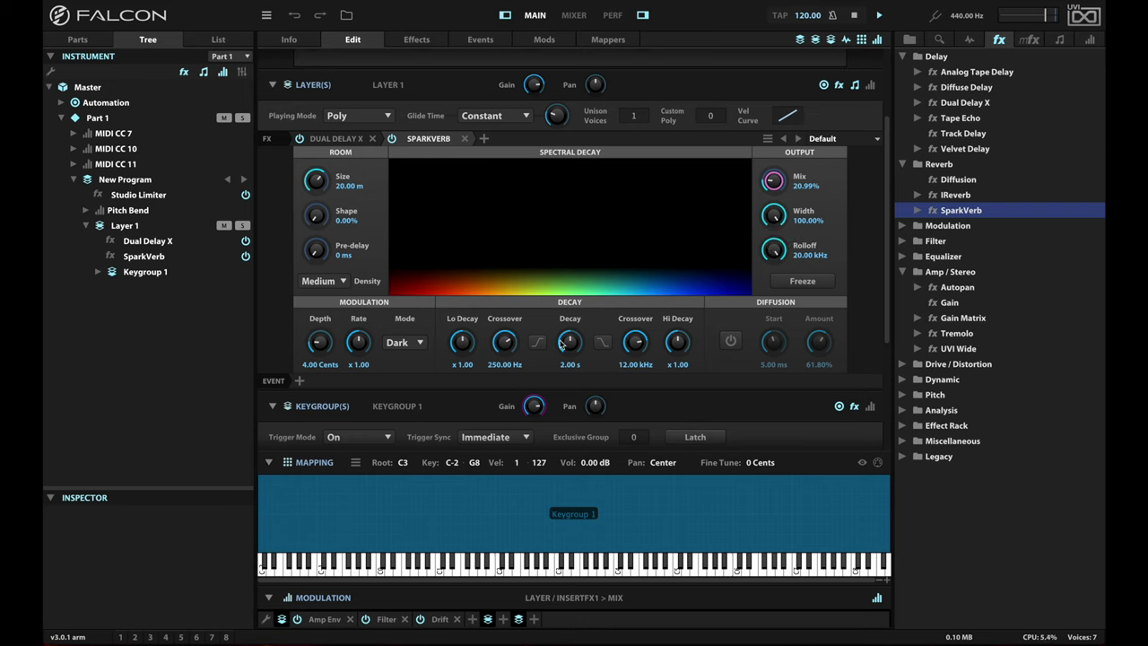
left_click_drag(561, 342, 565, 309)
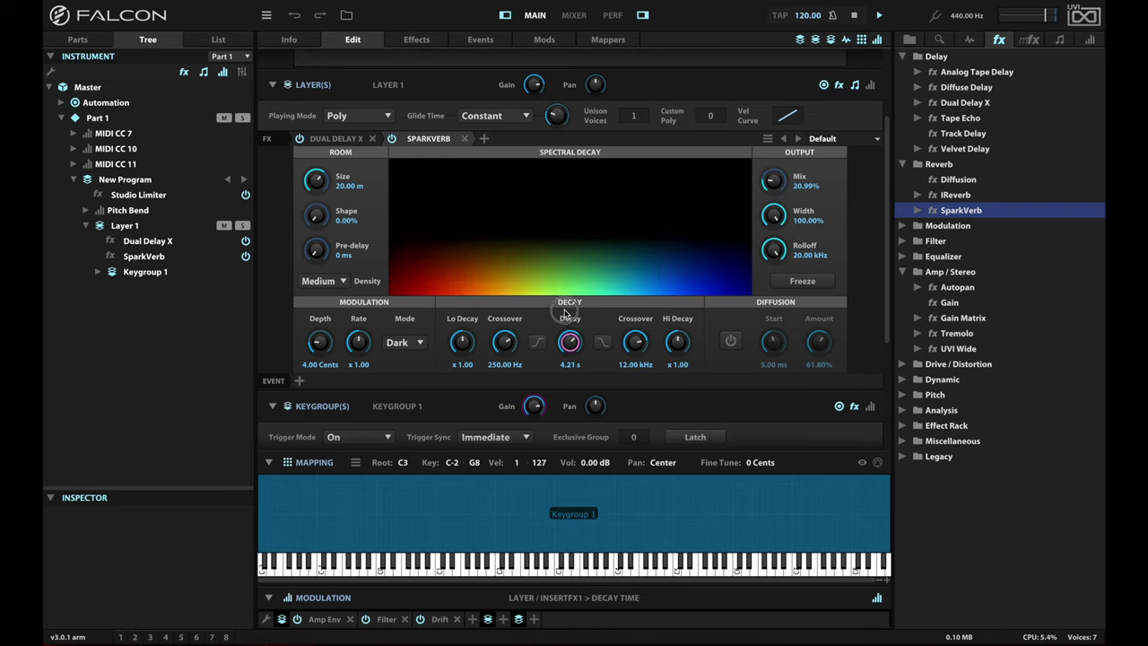
left_click(316, 177)
left_click_drag(317, 177, 316, 166)
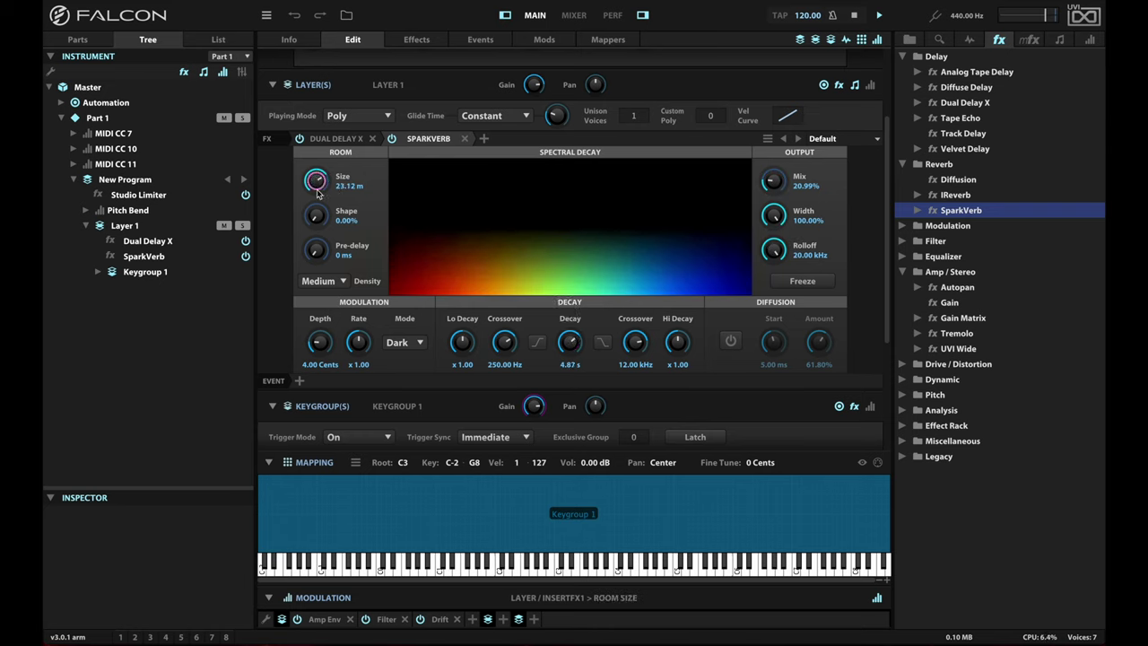
left_click_drag(321, 216, 320, 147)
left_click_drag(316, 251, 315, 197)
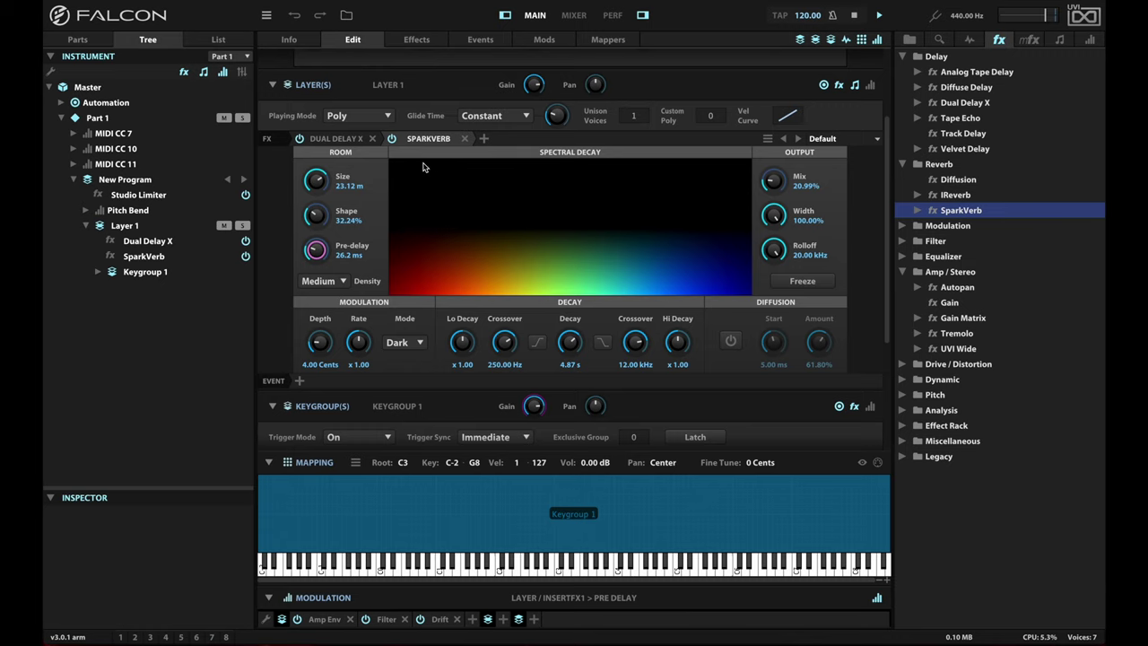
left_click(337, 139)
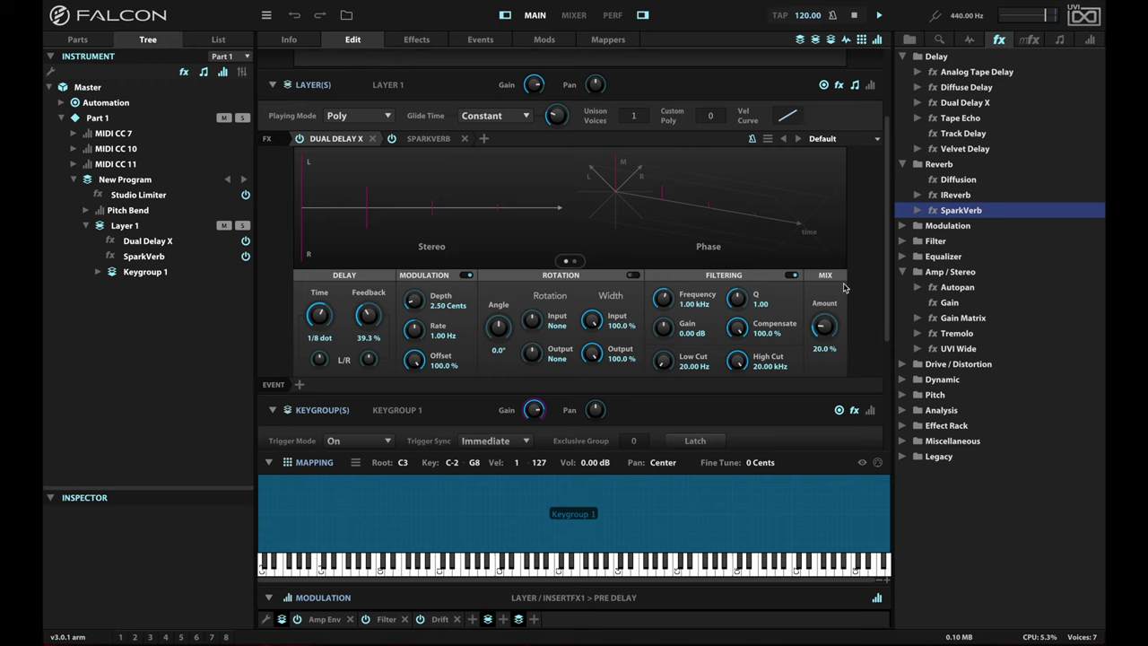
left_click(430, 139)
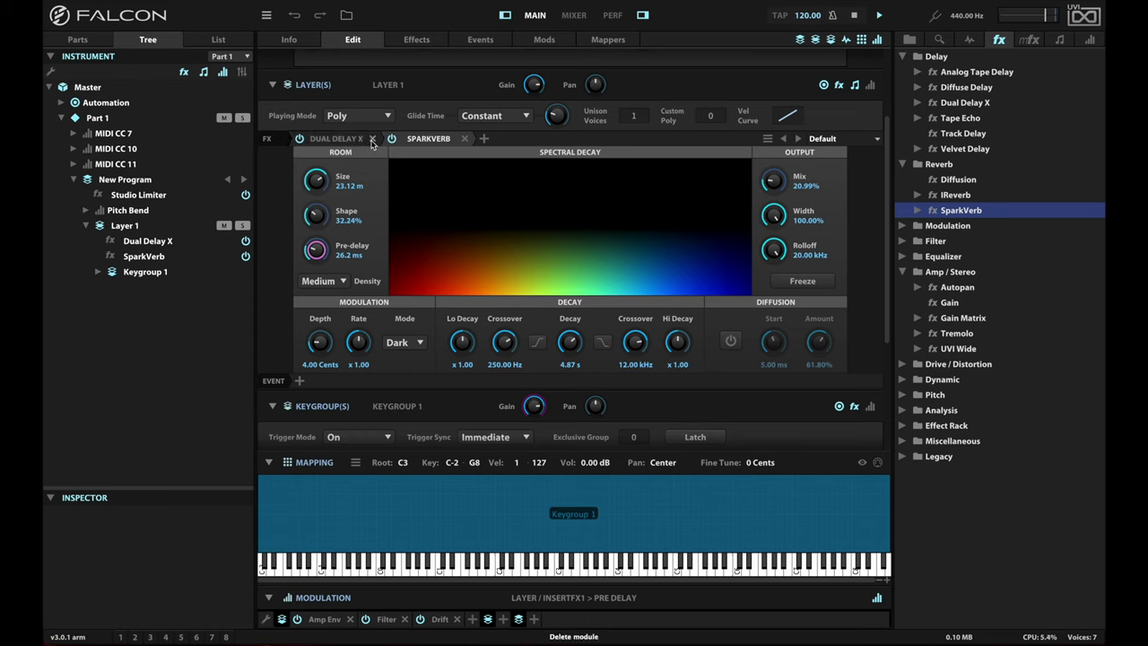
left_click(372, 139)
Step: Remove SparkVerb and add an Effect Rack with its Default preset to Layer 1
left_click(371, 139)
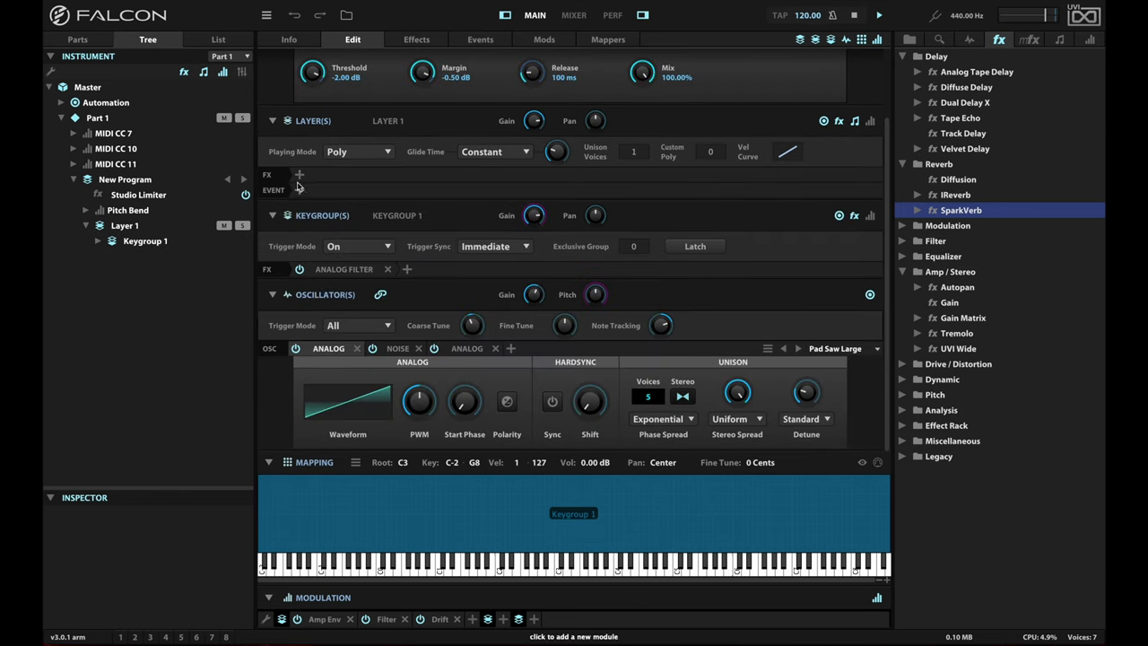
left_click(302, 177)
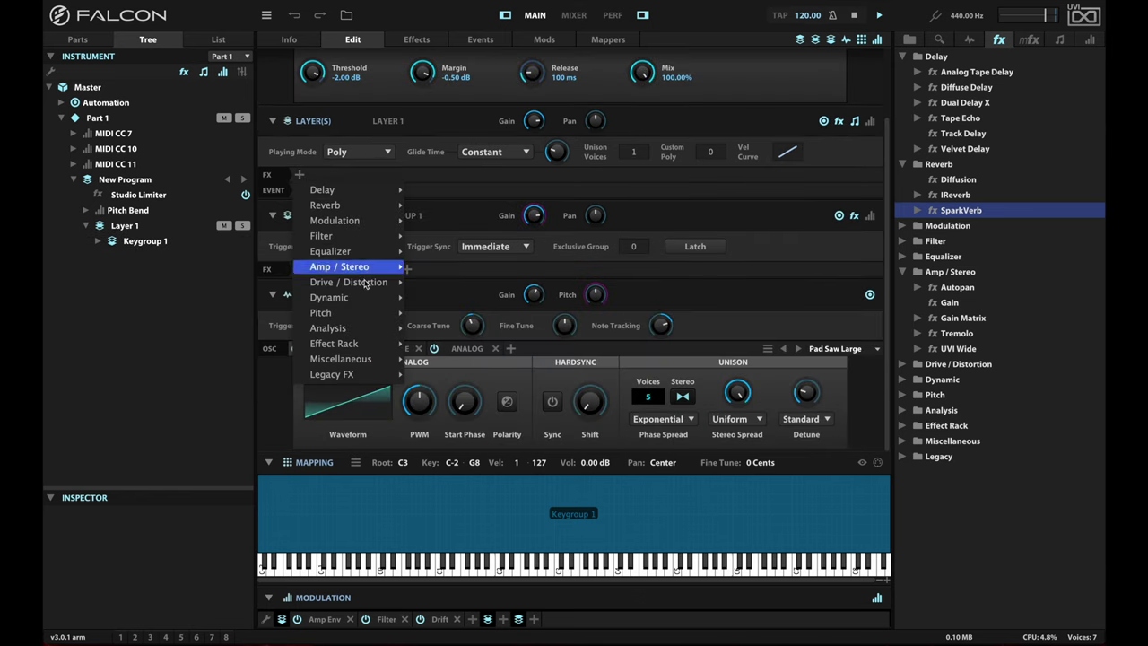
mouse_move(369, 344)
mouse_move(445, 328)
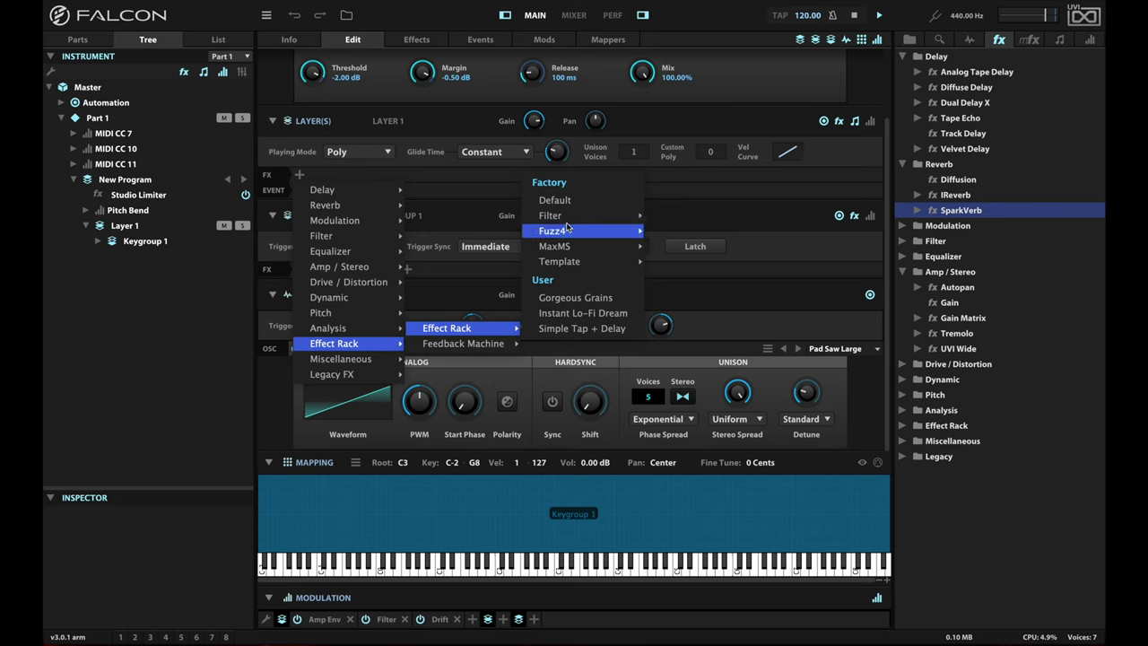
left_click(556, 200)
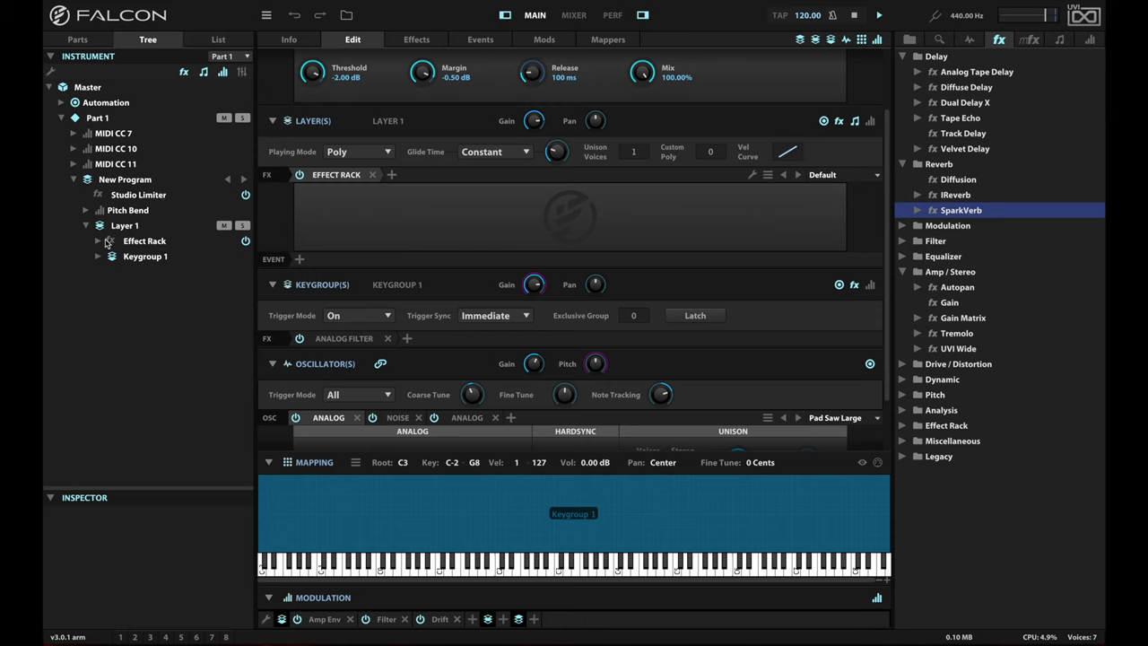
Step: Expand the Effect Rack in the Tree and select Chain1 to show its properties
left_click(98, 241)
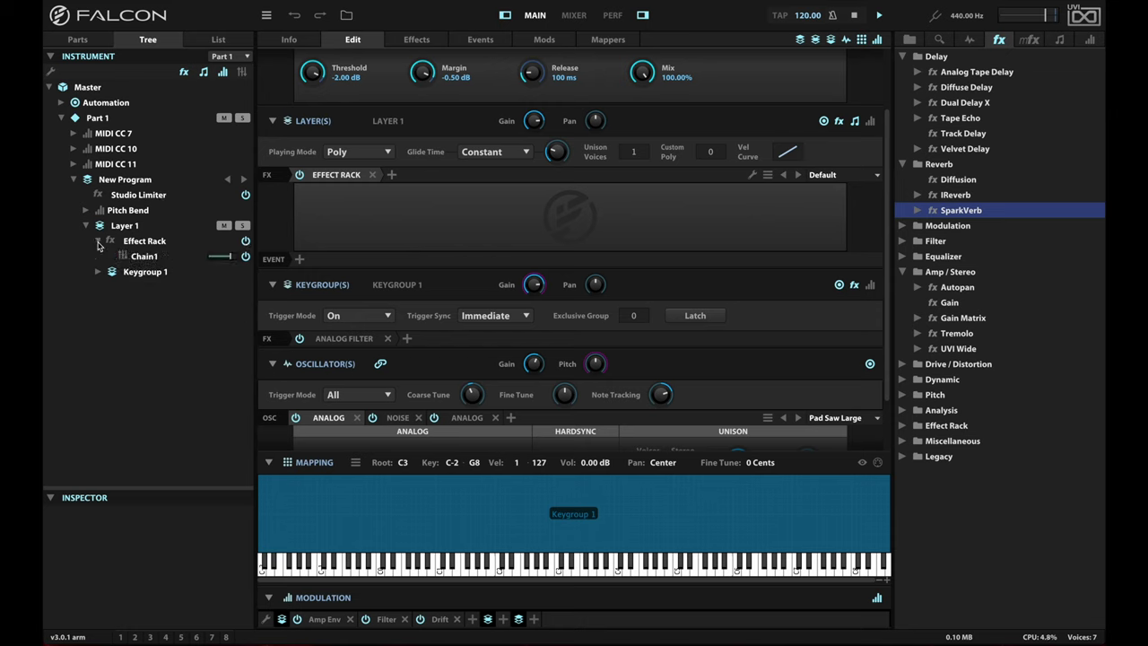
left_click(146, 257)
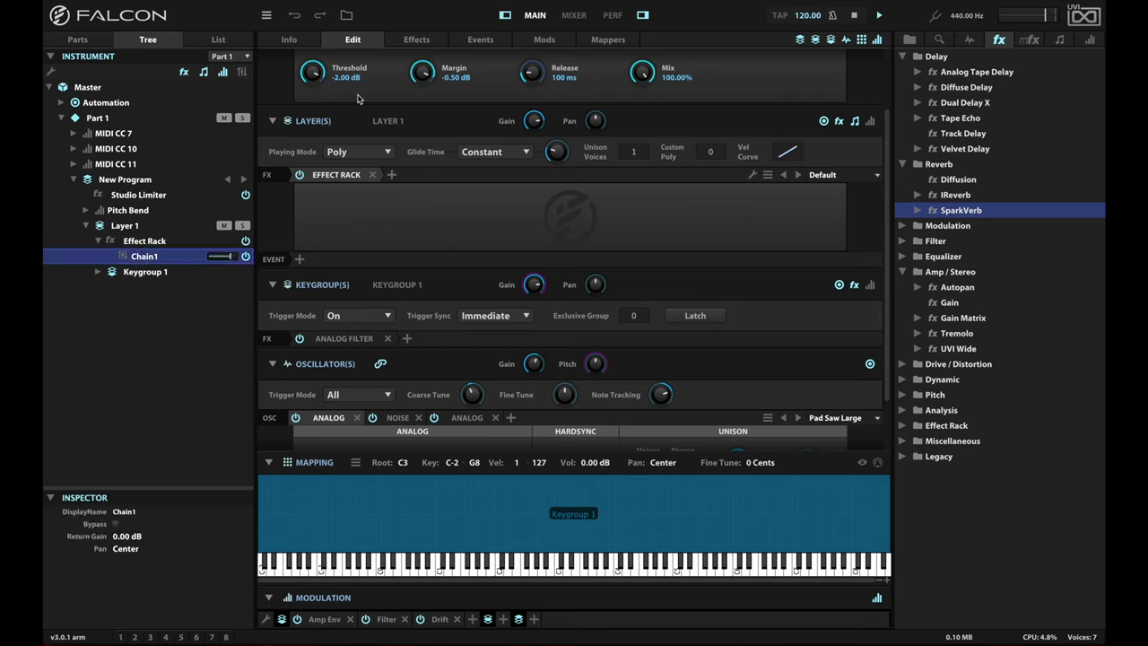
Step: Switch to the Effects view showing Chain1's empty effect list
left_click(417, 39)
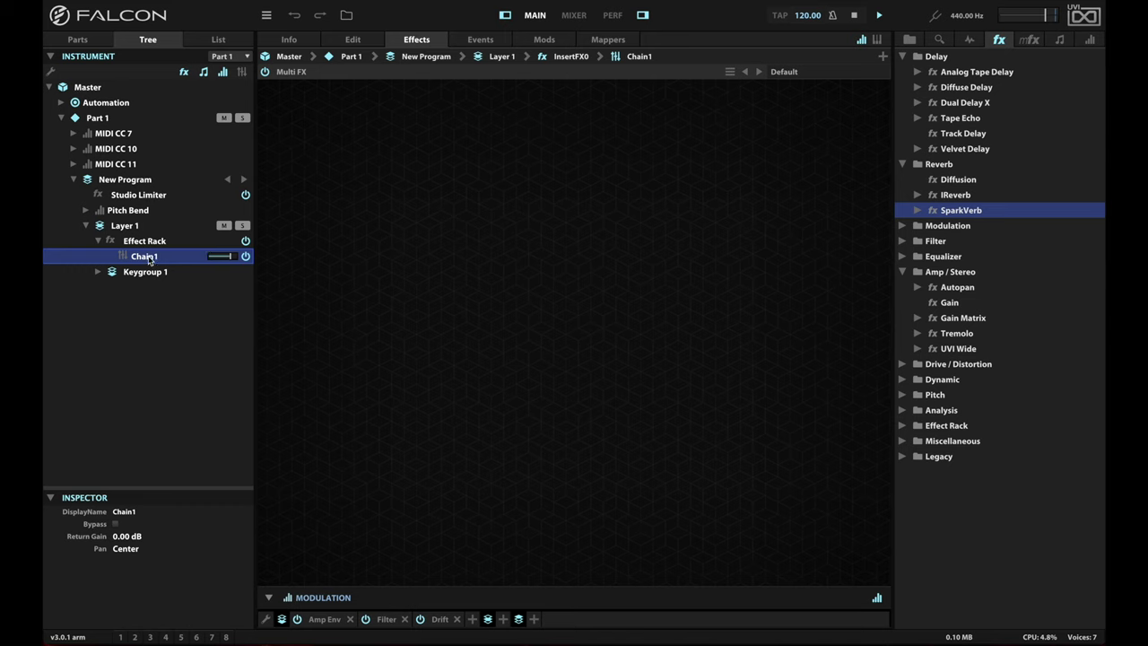
Step: Rename Chain1 to 'Dry' and add a Gain effect to it at 0.00 dB
left_click(129, 511)
type("Dry")
key("Return")
left_click_drag(953, 304, 473, 141)
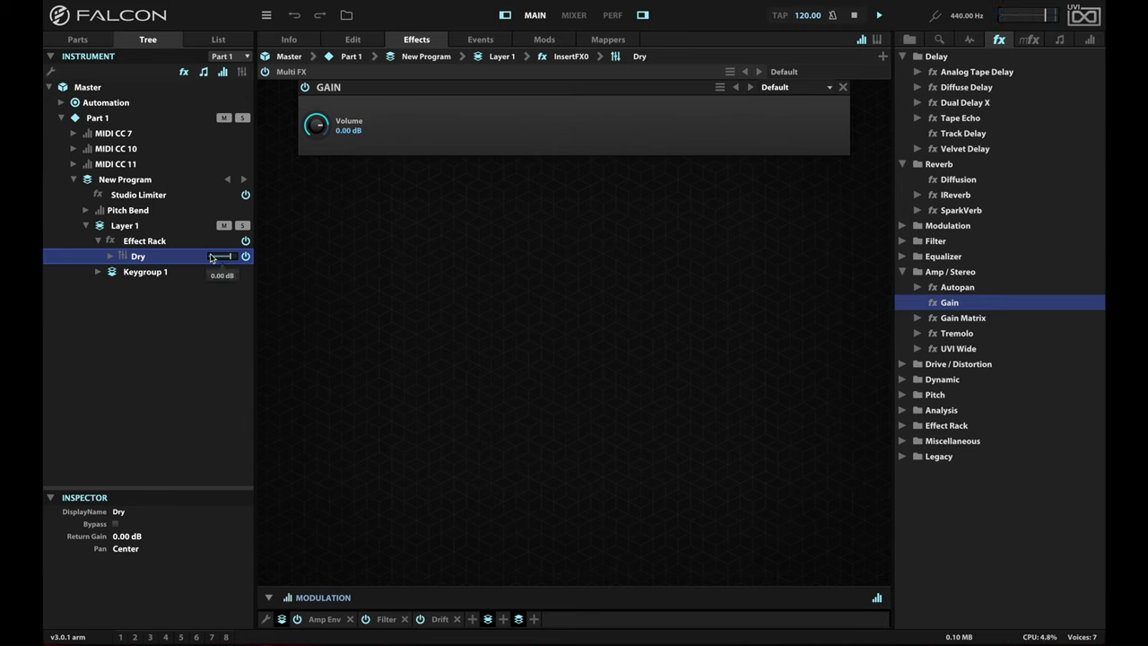
Step: Add two new chains, Chain2 and Chain3, to the Effect Rack
right_click(148, 247)
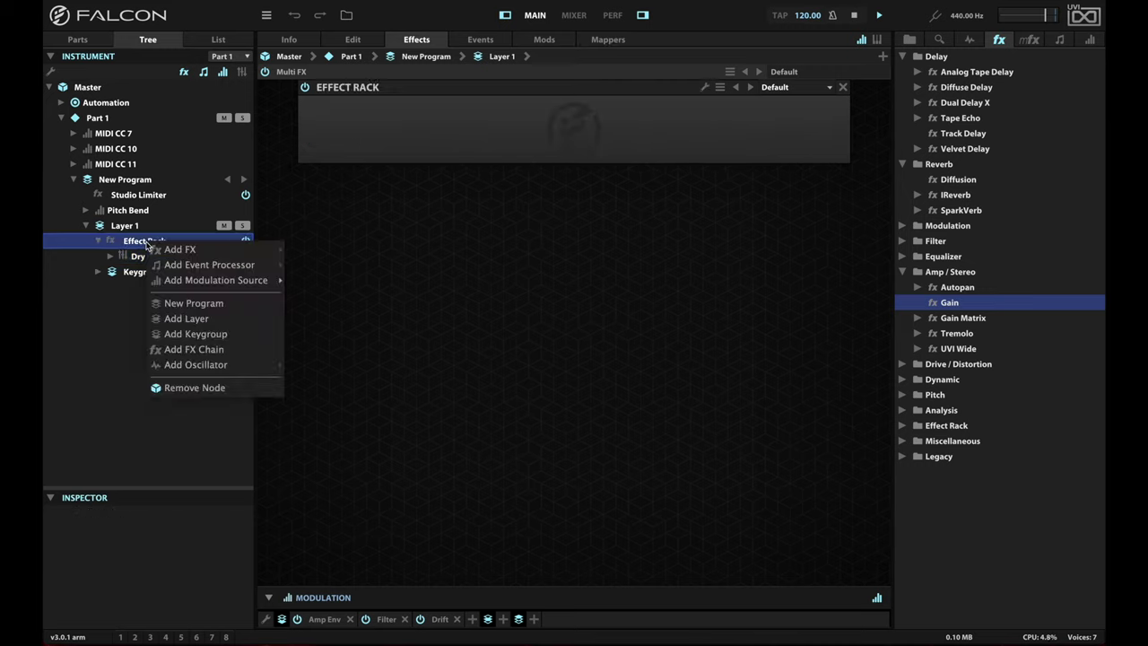
left_click(178, 349)
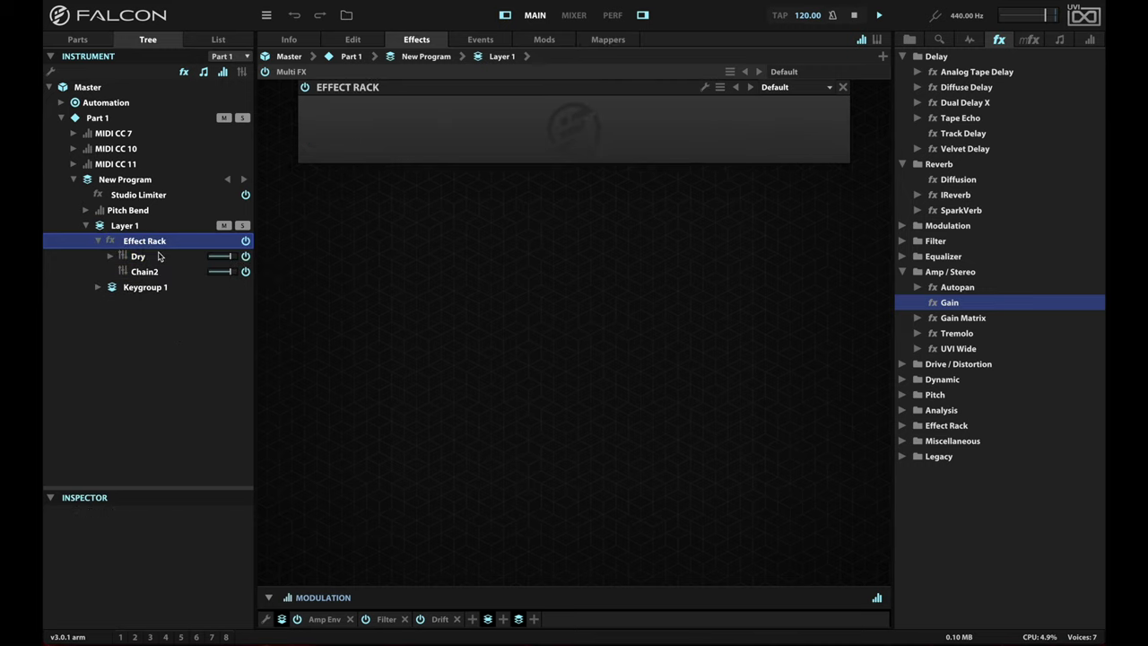
right_click(157, 243)
left_click(183, 356)
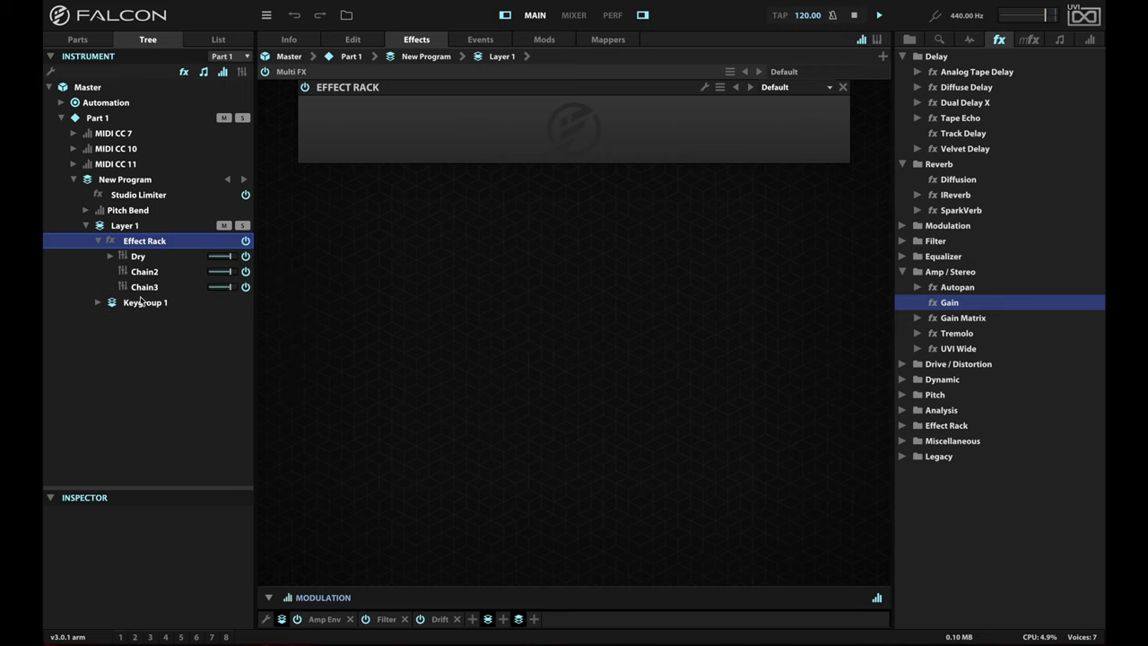
Step: Rename Chain2 'Delay' and Chain3 'Reverb', then load Dual Delay X onto the Delay chain
left_click(146, 269)
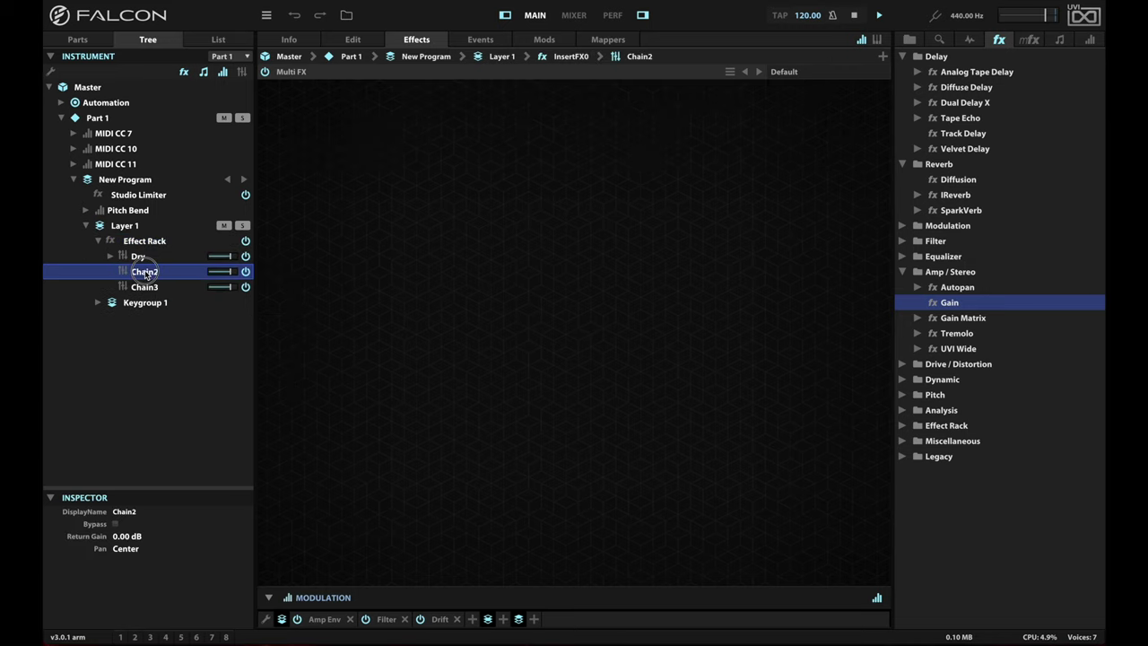
double_click(127, 511)
type("Delay")
key("Return")
left_click(141, 286)
double_click(125, 512)
type("Reverb")
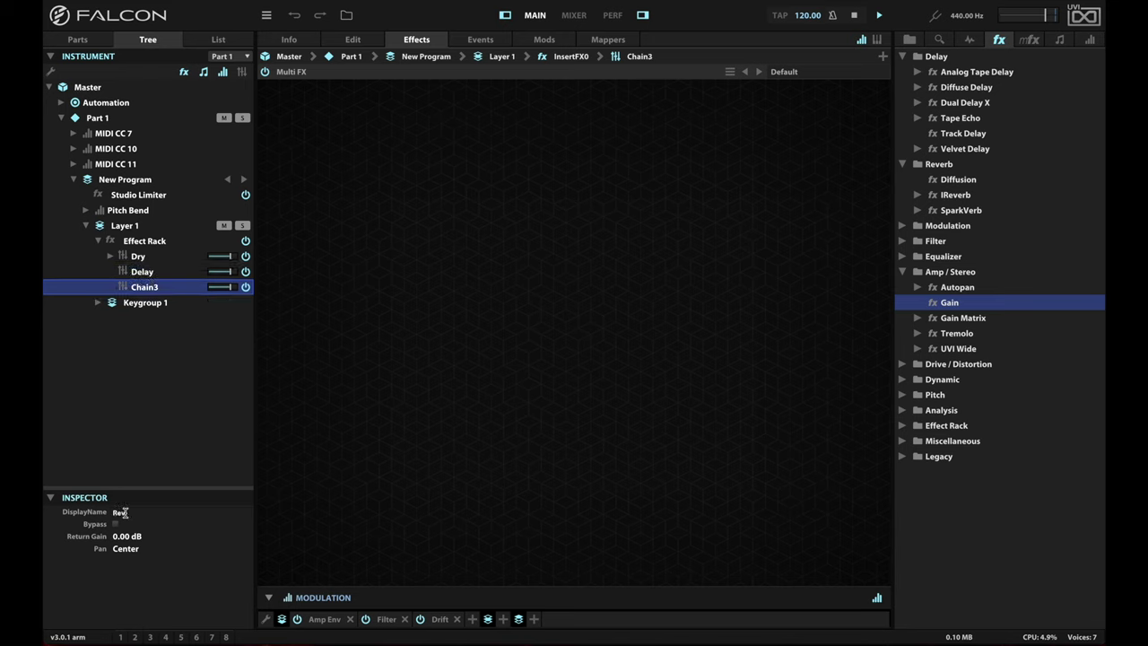
key("Return")
left_click(142, 272)
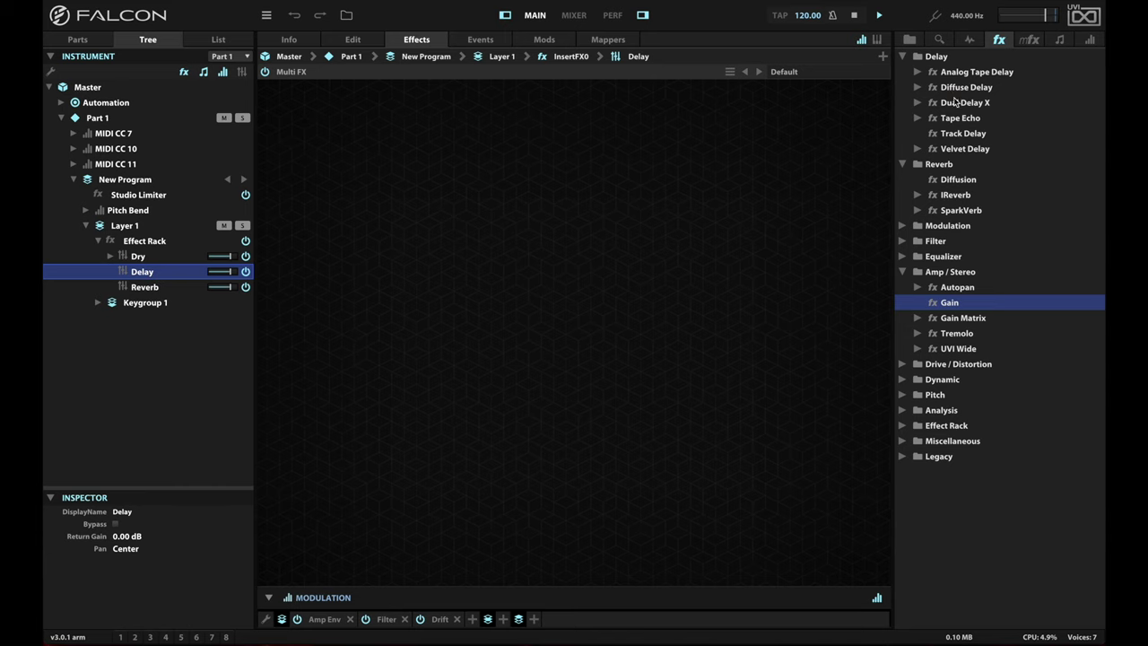
left_click_drag(956, 102, 582, 112)
Step: Tempo-sync the delay and set 1/8 dot time, 41.1% feedback and 100% mix
left_click(706, 90)
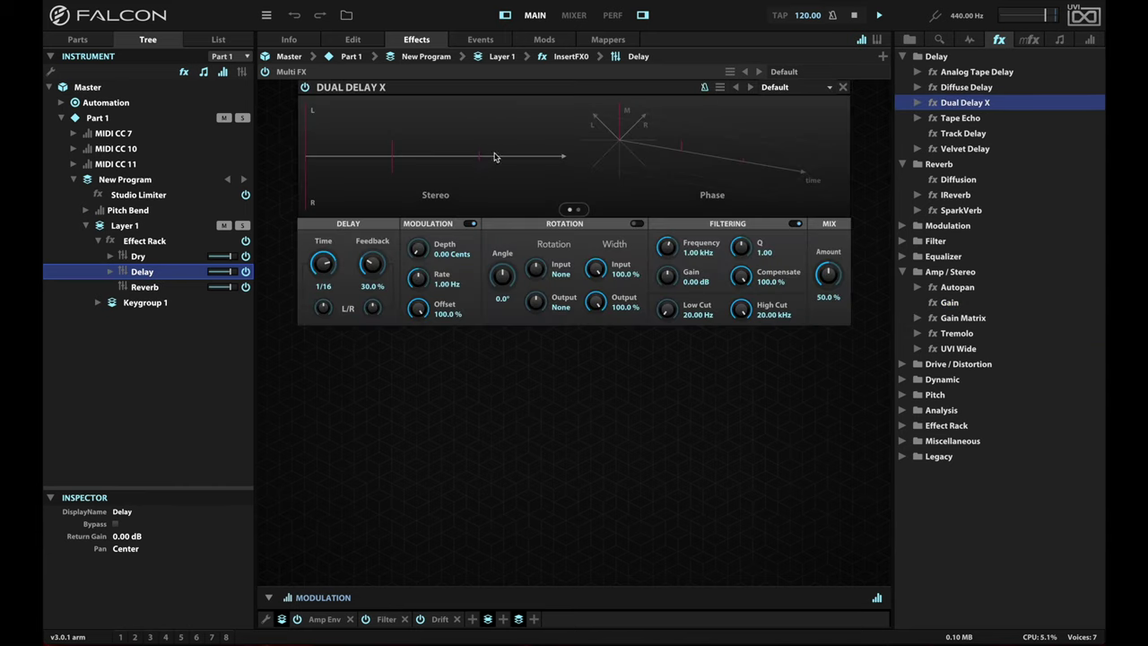
left_click_drag(330, 301, 325, 328)
left_click_drag(371, 265, 375, 248)
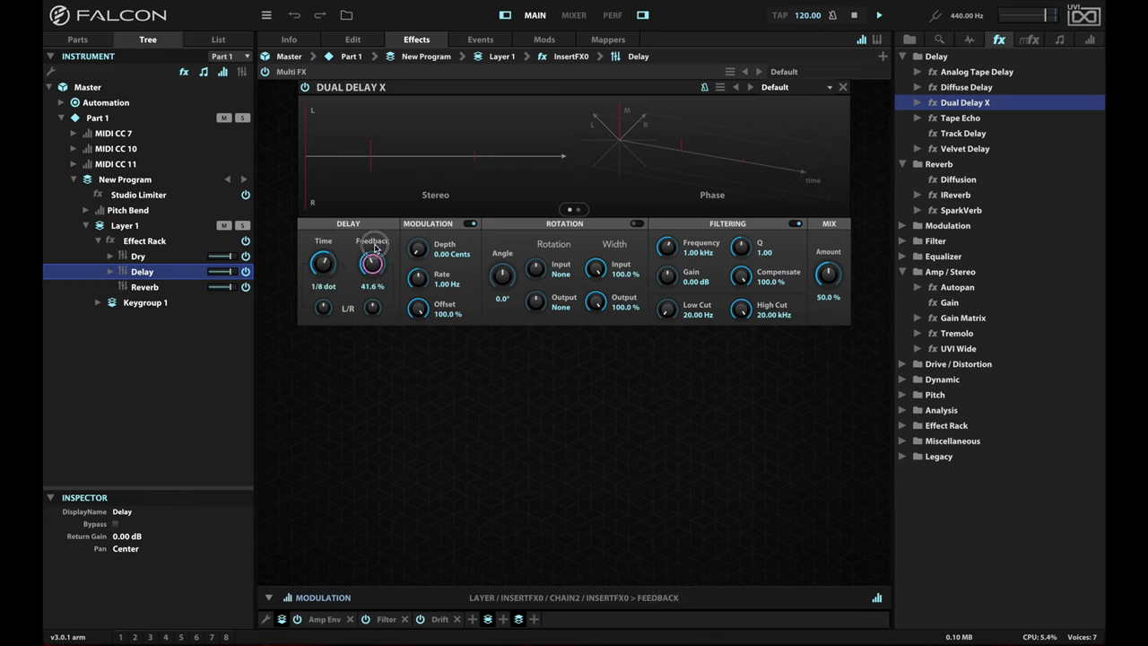
left_click(828, 277)
mouse_move(829, 280)
left_mouse_down()
mouse_move(826, 323)
mouse_move(908, 36)
mouse_move(833, 283)
left_mouse_up()
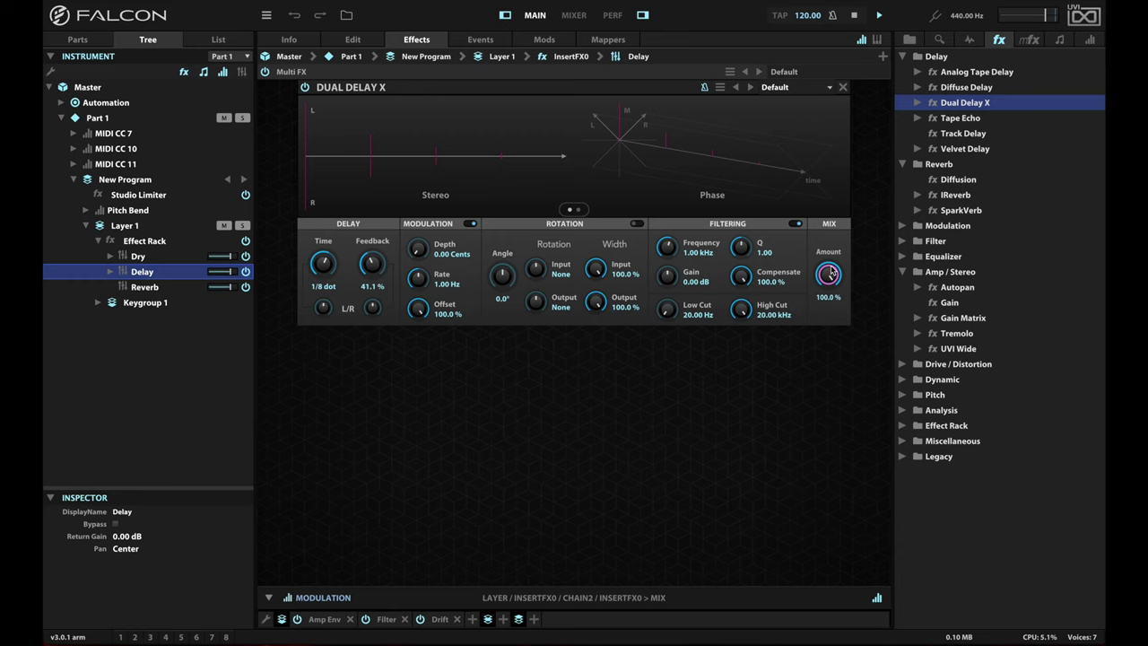
Step: Set the delay's high cut to about 3.01 kHz and low cut to 122.37 Hz
left_click_drag(741, 308, 738, 405)
left_click_drag(742, 314, 738, 336)
left_click_drag(666, 307, 660, 247)
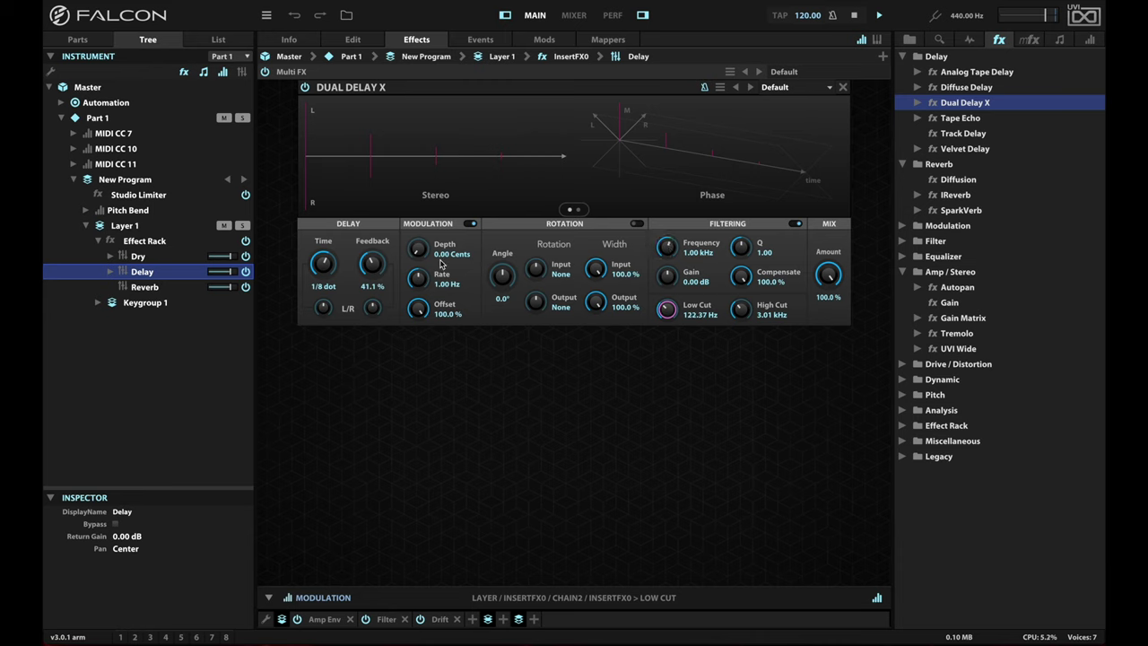
left_click(323, 308)
left_click(372, 308)
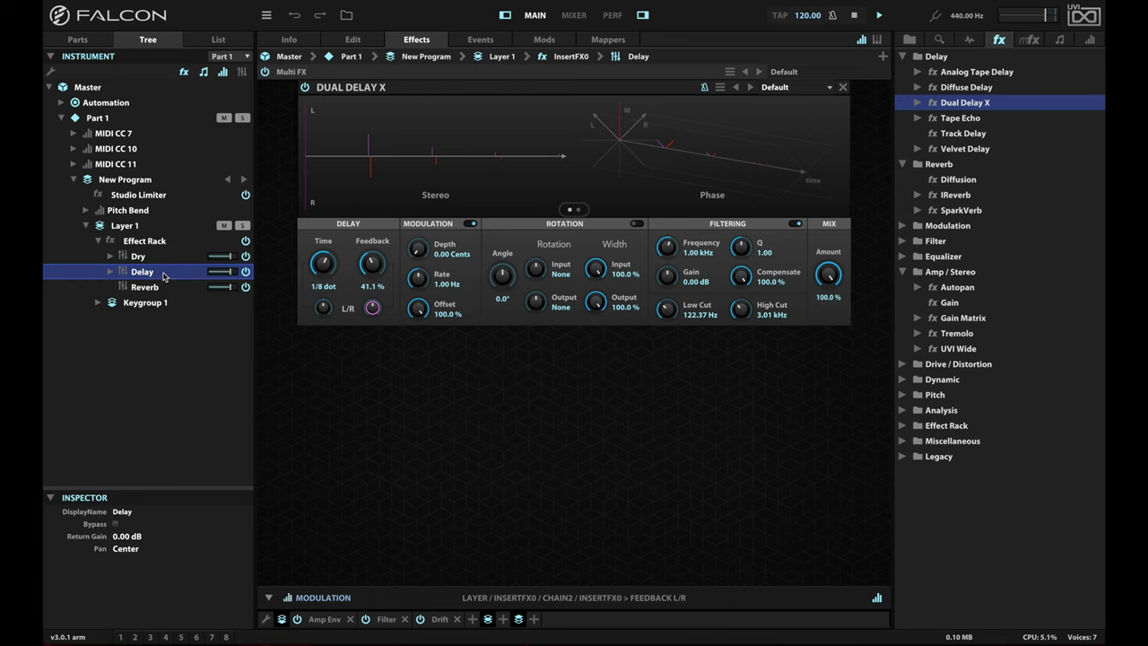
Step: Bypass and re-enable the Delay chain, then lower its return gain to -5.53 dB
left_click(246, 272)
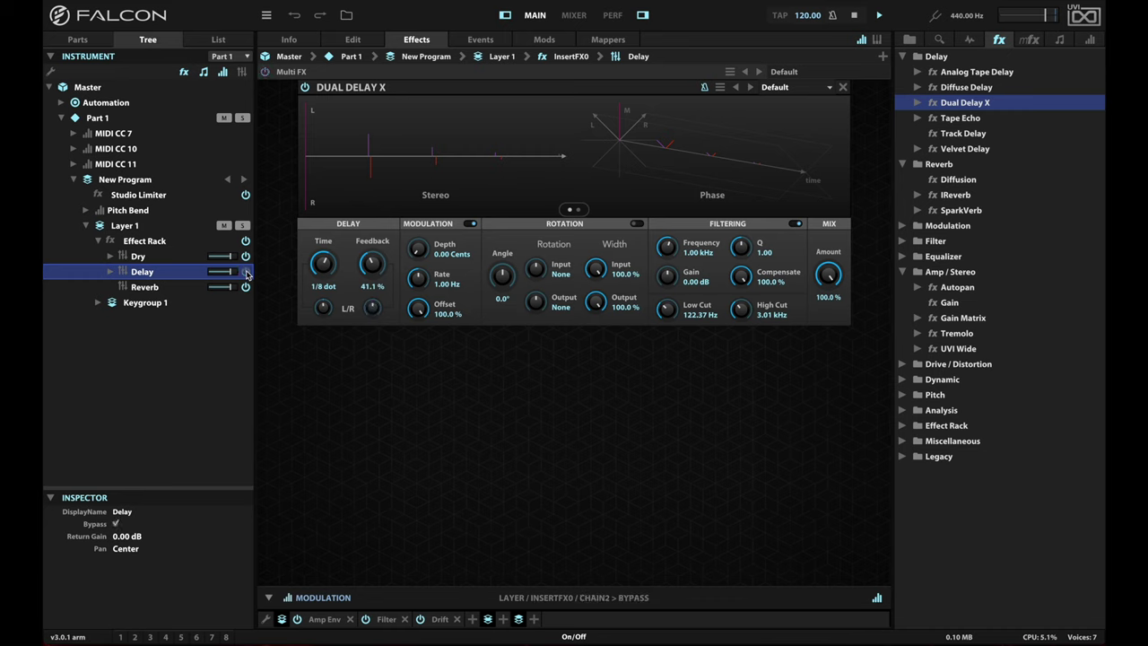
left_click(246, 272)
mouse_move(232, 275)
left_click_drag(231, 274, 226, 275)
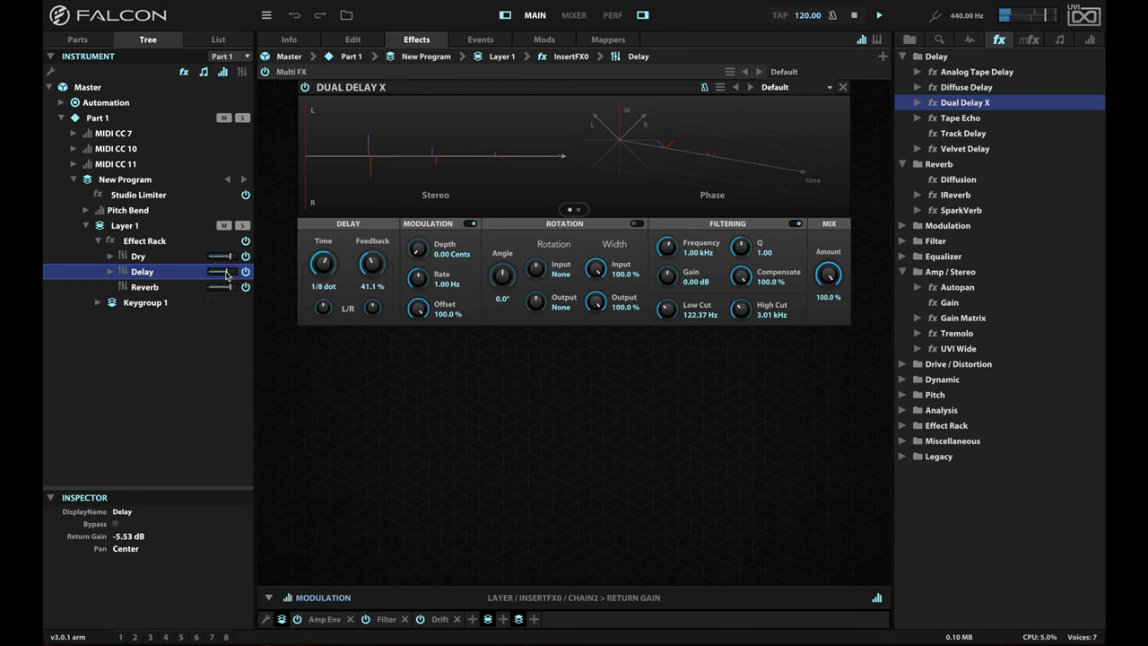
Step: Add SparkVerb to the Reverb chain with 4.91 s decay, 21.22 m size, more shape and pre-delay
left_click(156, 290)
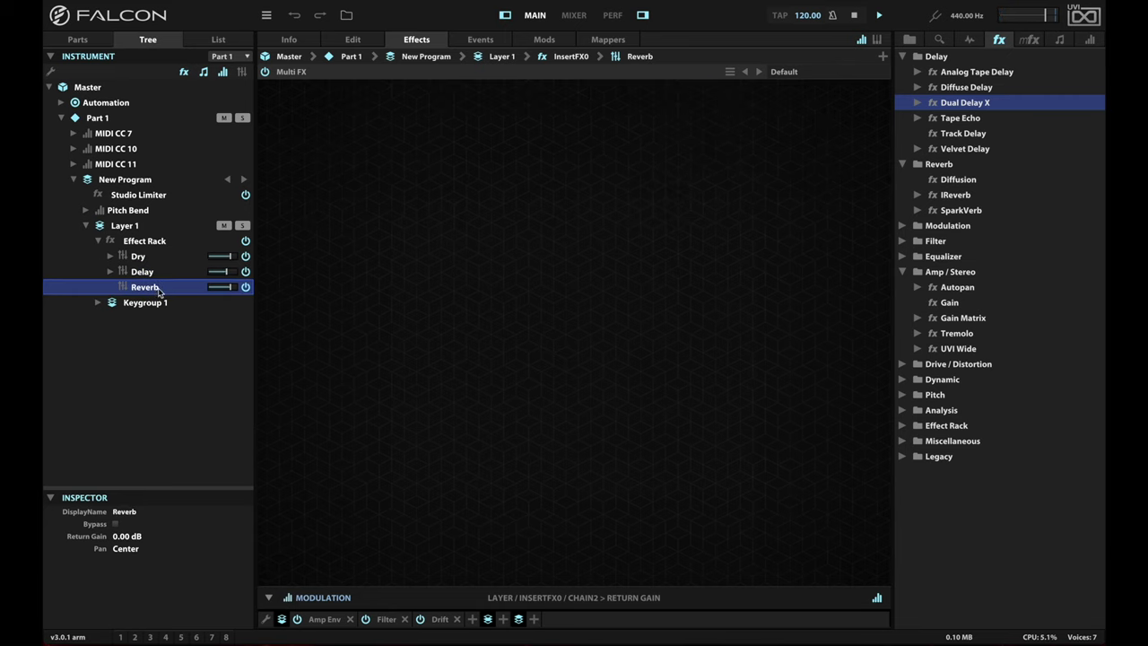
left_click_drag(950, 214, 632, 179)
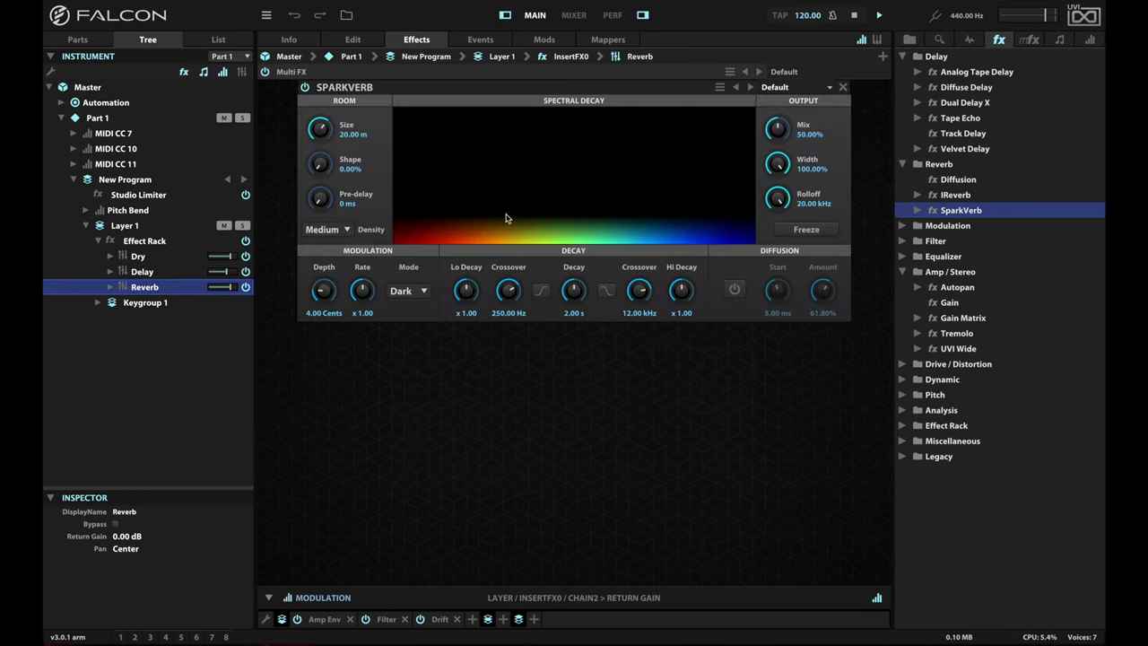
left_click_drag(573, 290, 581, 250)
left_click_drag(323, 131, 323, 124)
left_click_drag(320, 163, 323, 106)
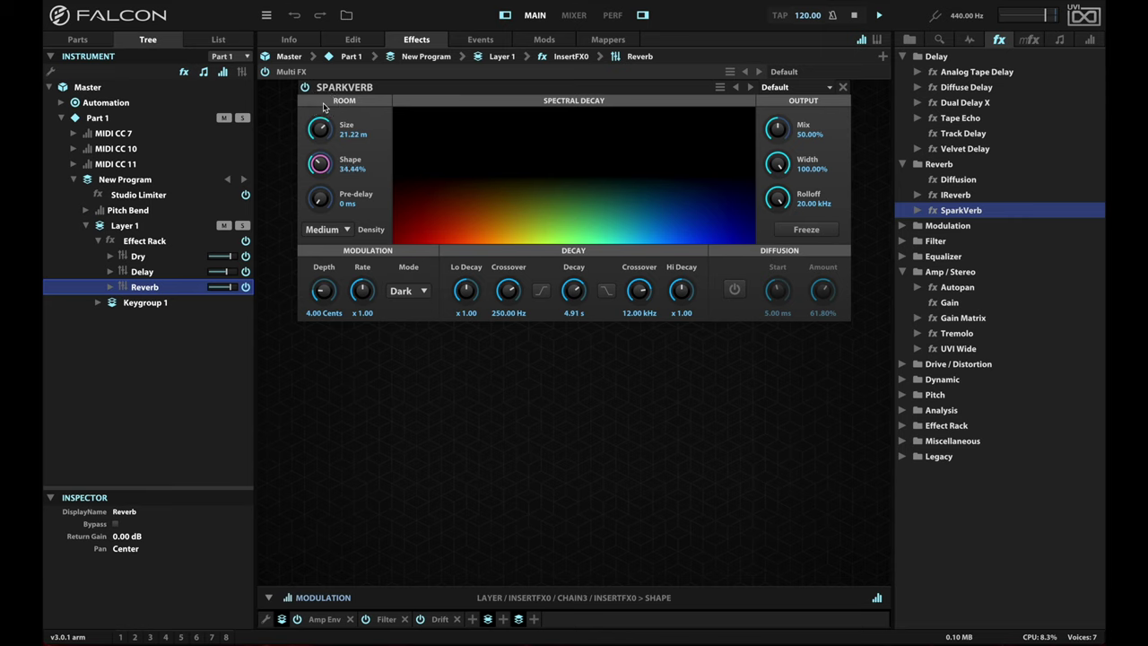
left_click_drag(321, 206, 314, 167)
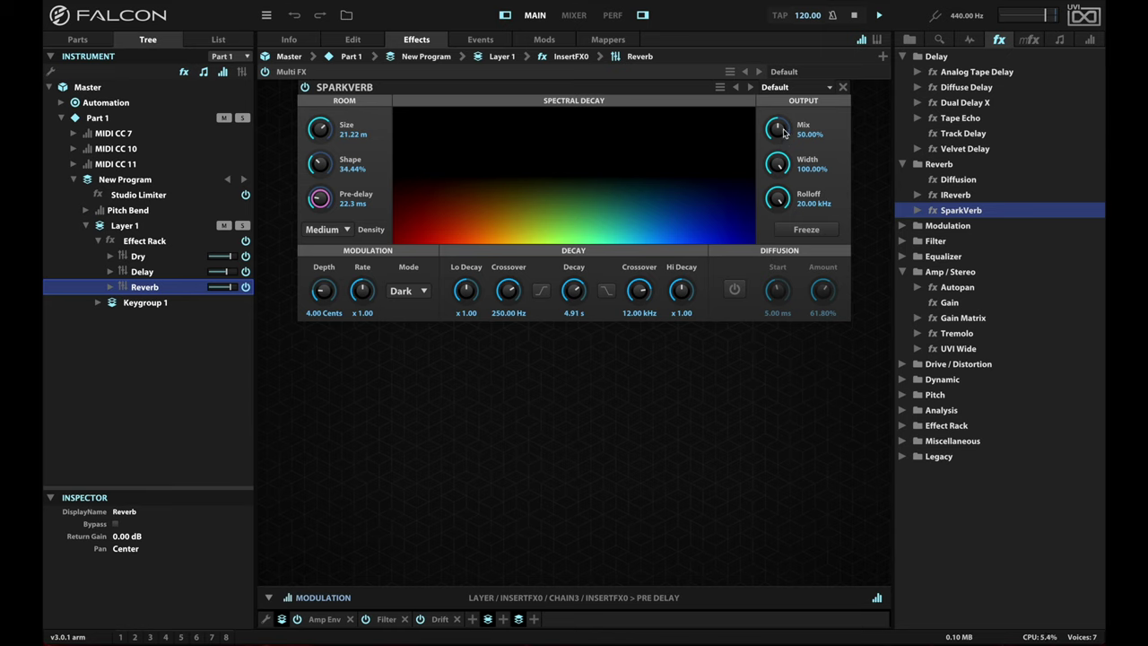
Step: Set the reverb mix to exactly 100% and lower its rolloff to 11.21 kHz
mouse_move(783, 133)
left_mouse_down()
mouse_move(778, 90)
mouse_move(789, 86)
mouse_move(779, 131)
left_mouse_up()
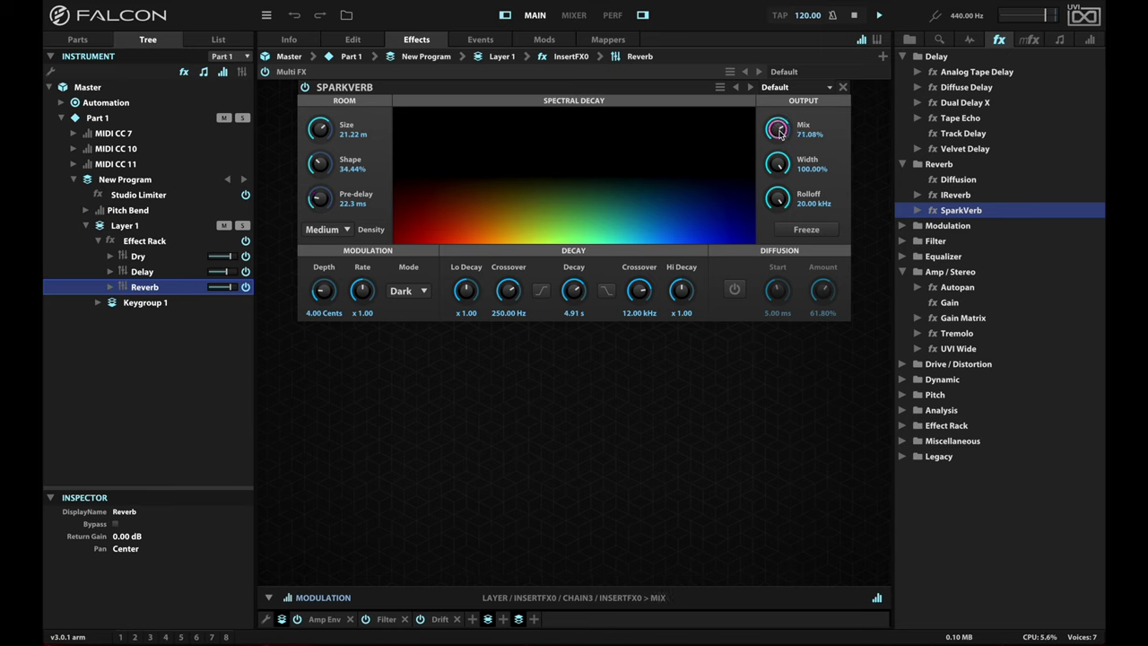
double_click(779, 131)
type("100")
key("Return")
left_click(784, 209)
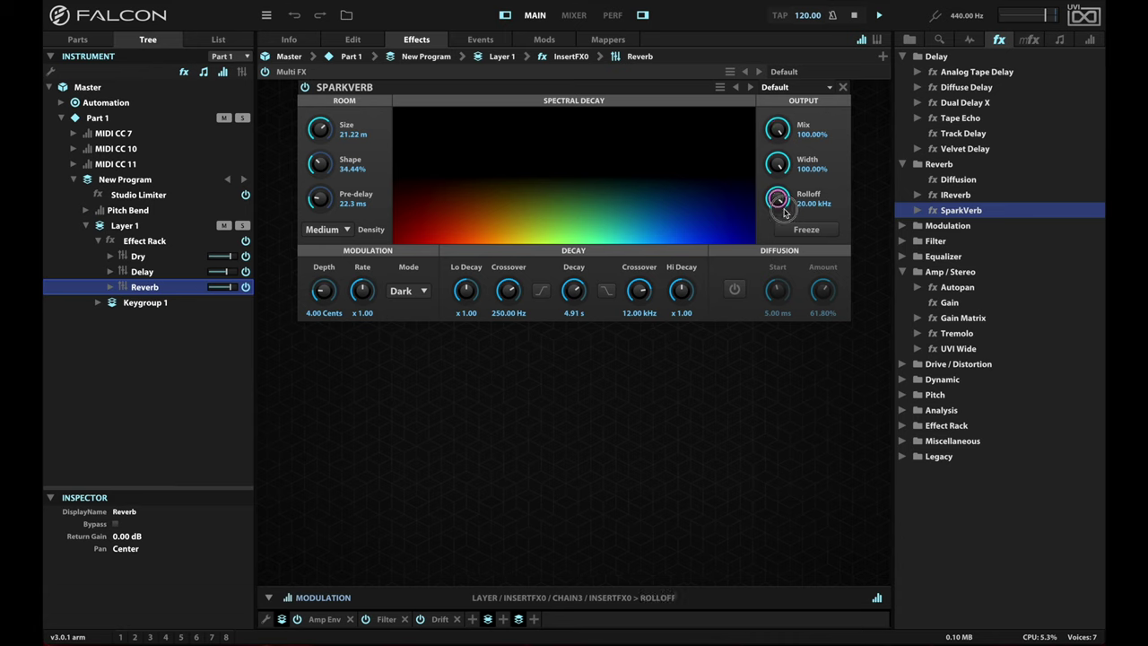
left_click_drag(784, 212, 786, 251)
Step: Lower the Reverb chain's return gain to about -6.06 dB and slightly nudge the Delay chain level
mouse_move(233, 288)
left_click_drag(232, 288, 226, 290)
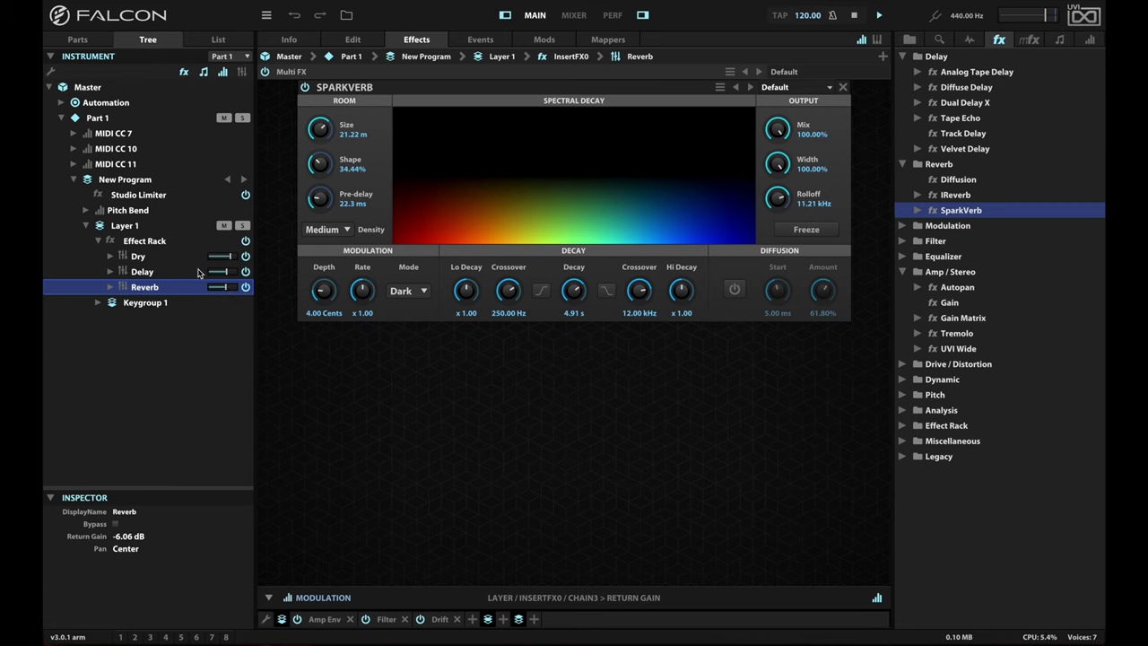
mouse_move(231, 279)
left_click_drag(234, 276, 226, 279)
left_click(145, 241)
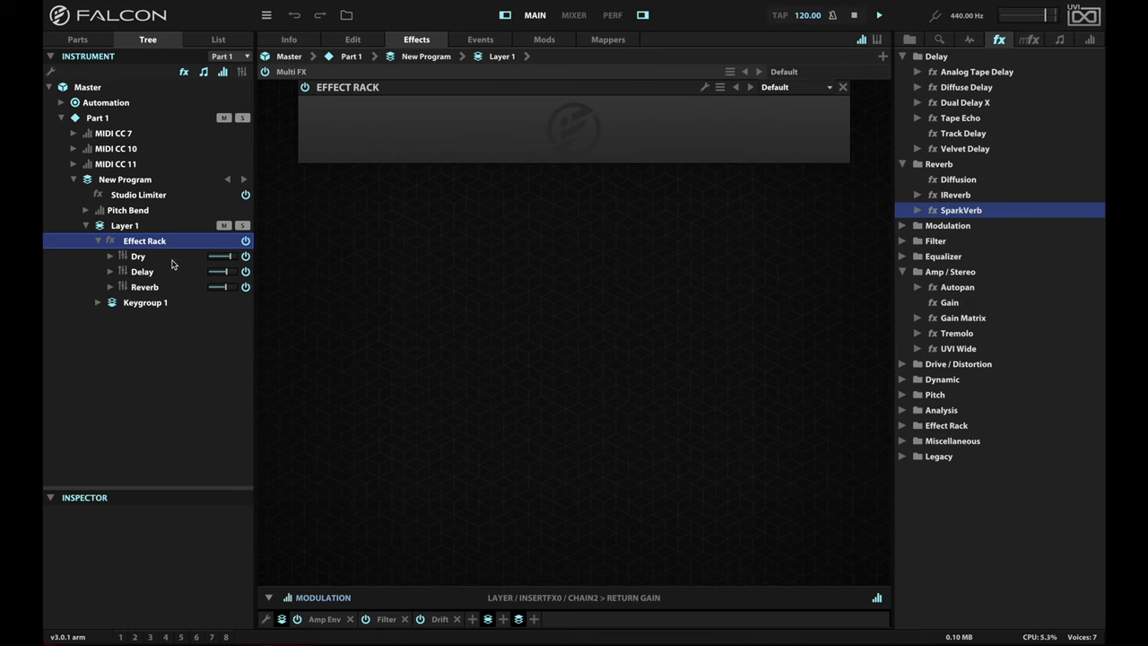
Step: Assign the Delay chain's power switch to a new Effect Rack macro
right_click(247, 274)
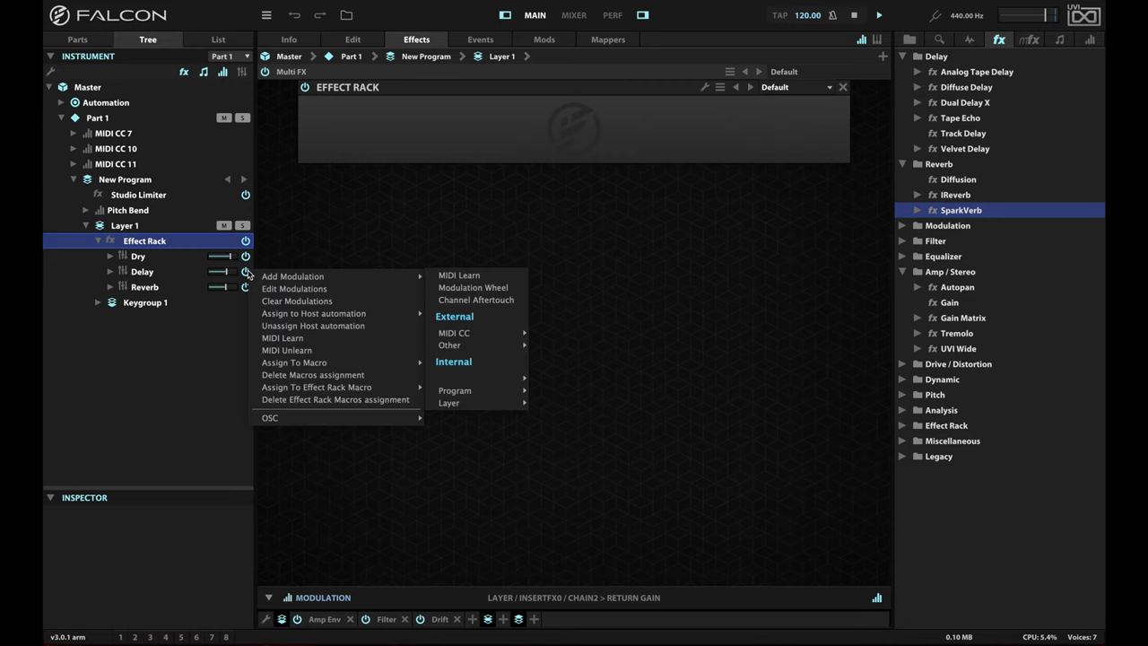
mouse_move(295, 388)
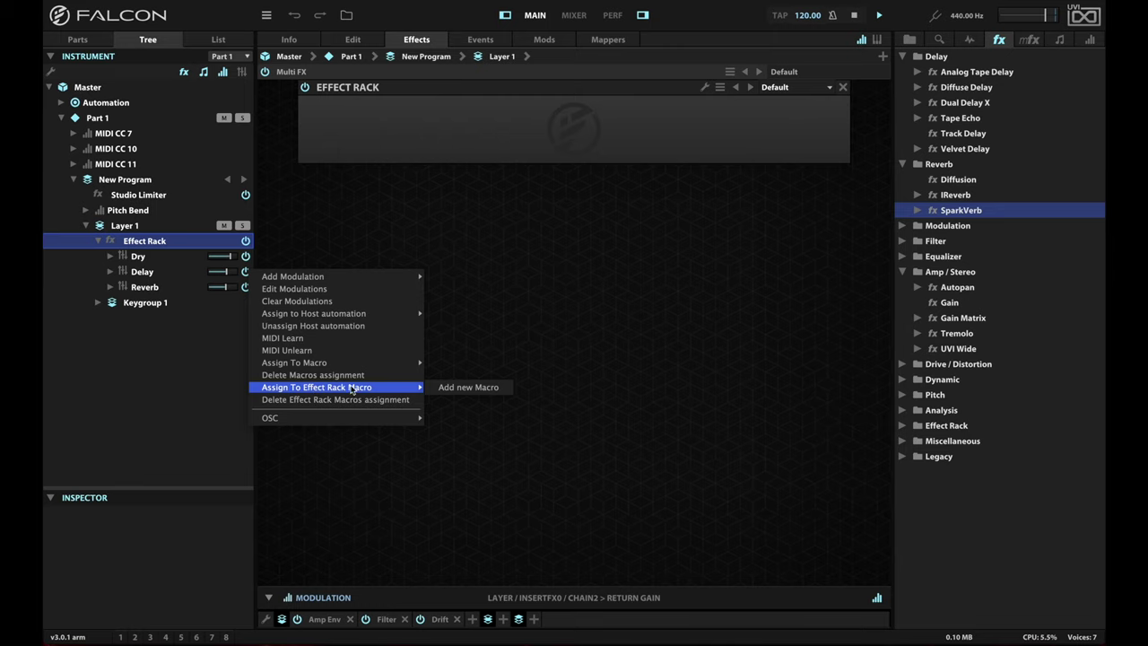
left_click(455, 388)
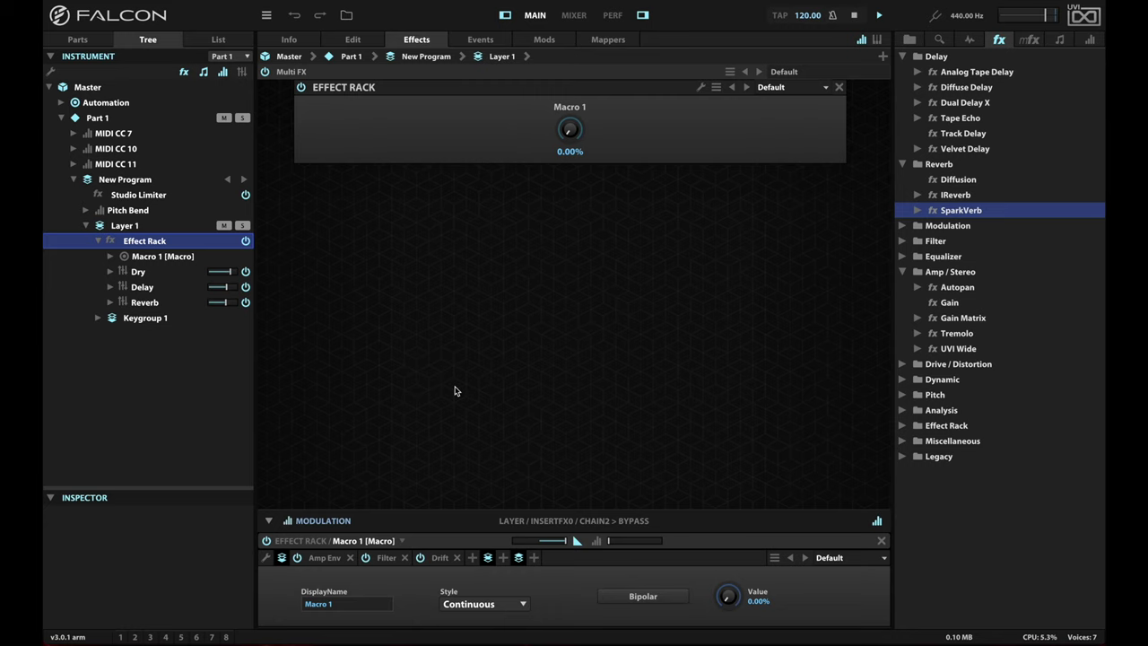
Step: Set the new macro's style to On / Off and name it Delay
left_click(357, 602)
type("Delay on/off")
key("BackSpace")
left_click(476, 604)
left_click(474, 588)
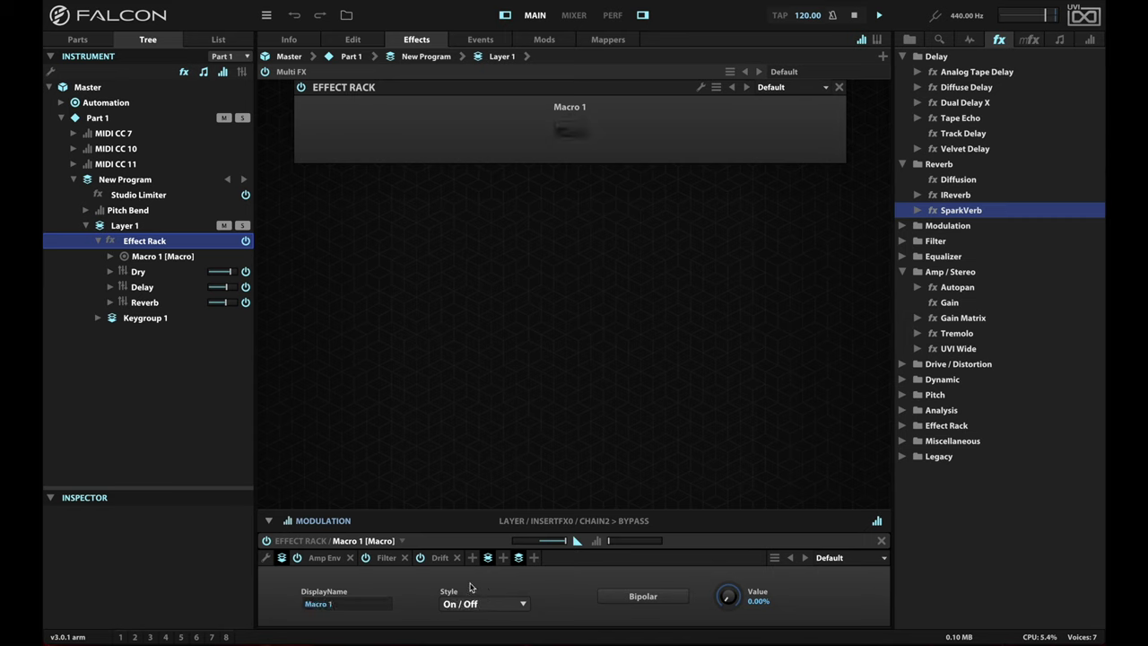
double_click(329, 606)
type("Delay")
key("Return")
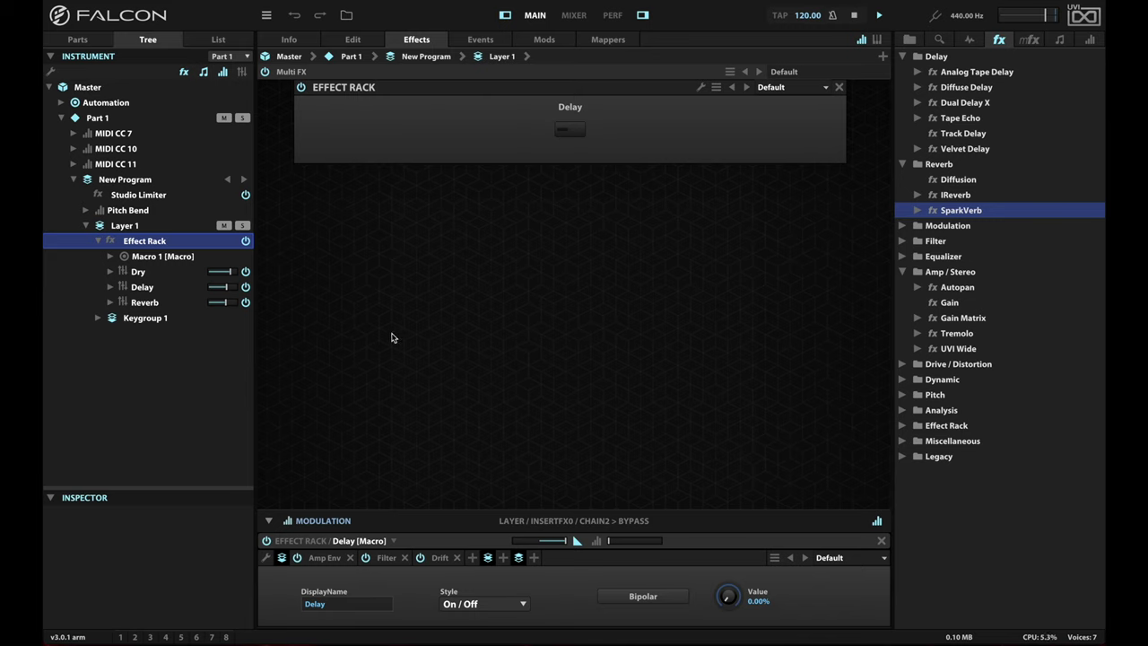
right_click(224, 292)
Step: Add an Effect Rack macro named 'Delay level' for the Delay chain's level slider
mouse_move(310, 407)
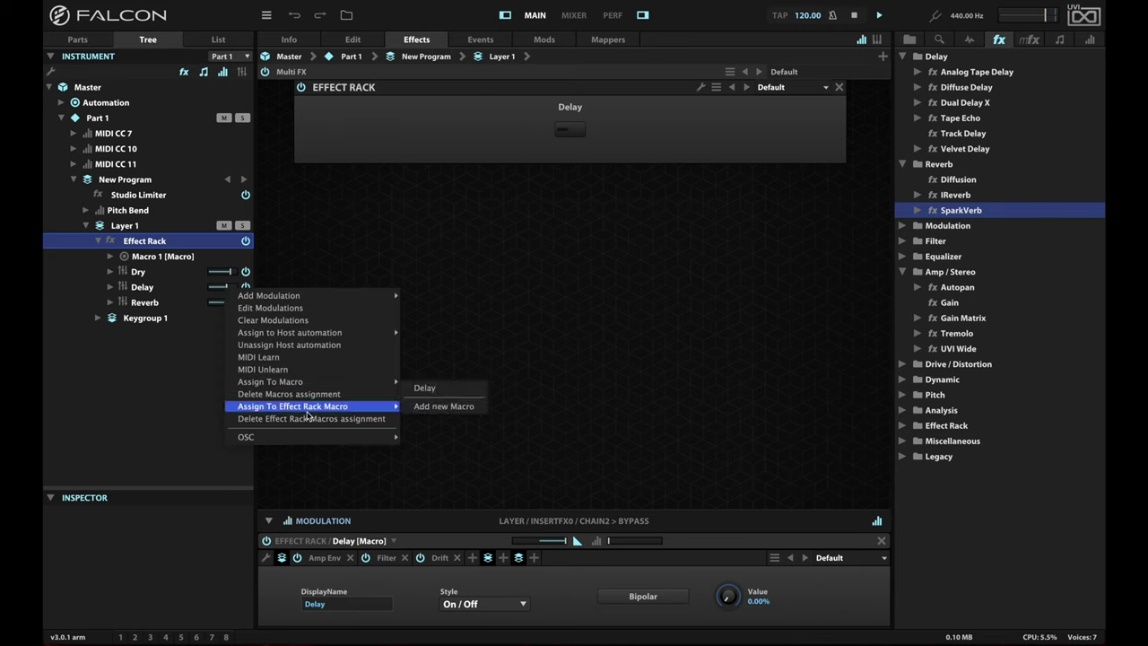
left_click(460, 411)
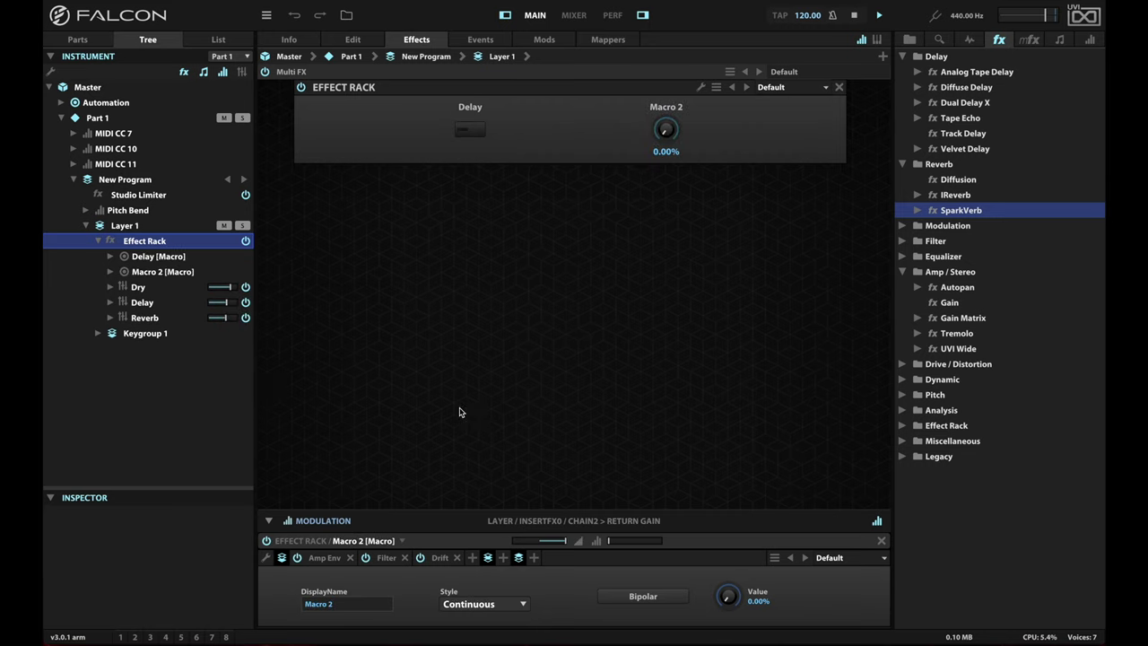
double_click(339, 603)
type("Delay level")
key("Return")
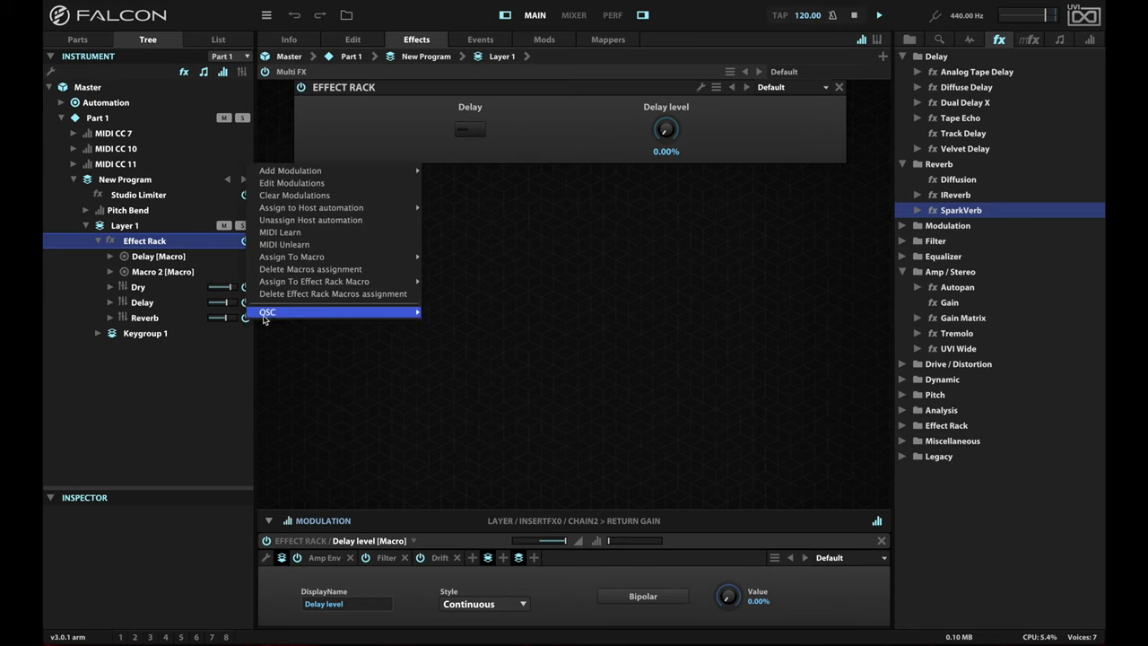
Step: Add an On / Off Effect Rack macro named Reverb for the Reverb chain's power switch
mouse_move(395, 282)
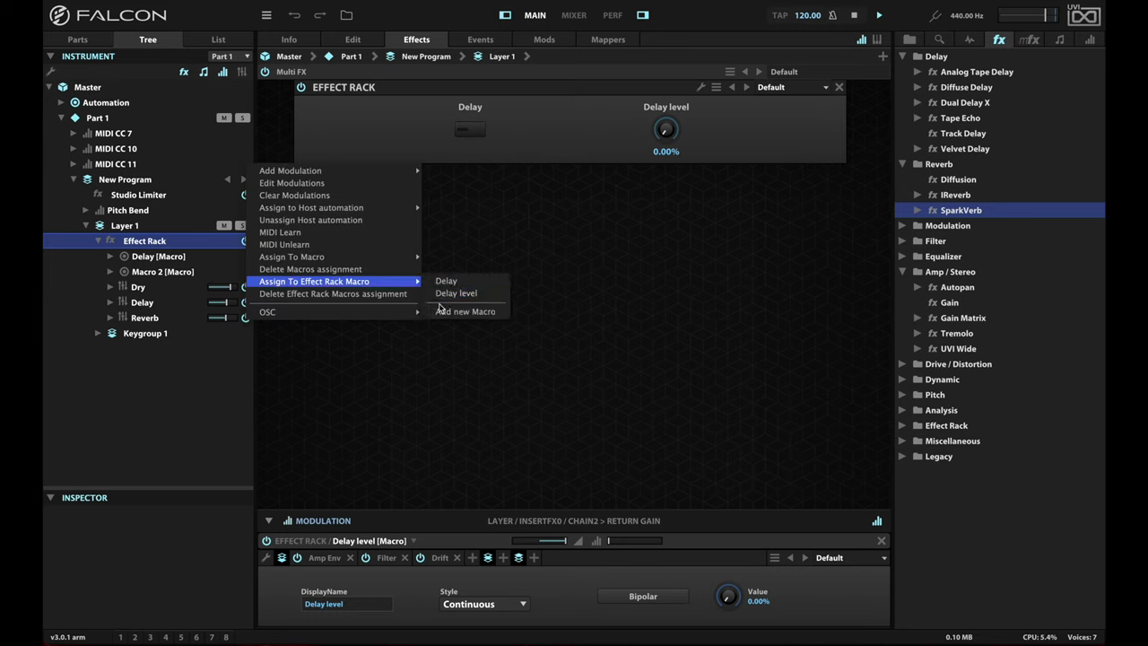
left_click(453, 311)
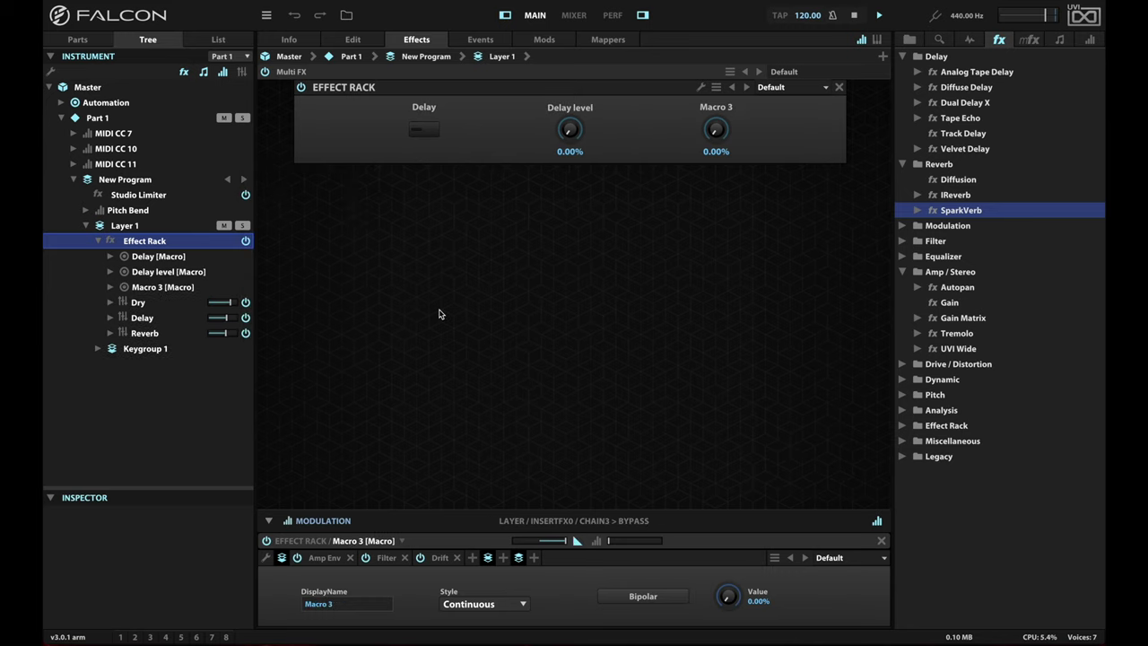
left_click(335, 602)
type("Reverb")
left_click(489, 606)
left_click(380, 601)
type("Reverb")
key("Return")
left_click(466, 601)
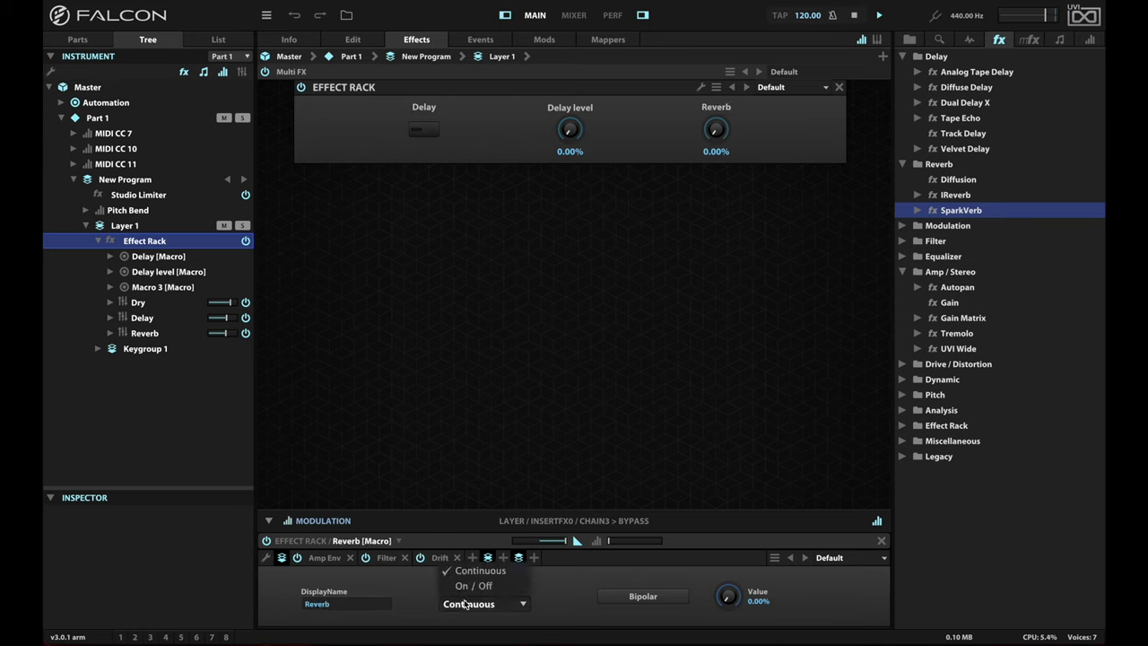
left_click(481, 587)
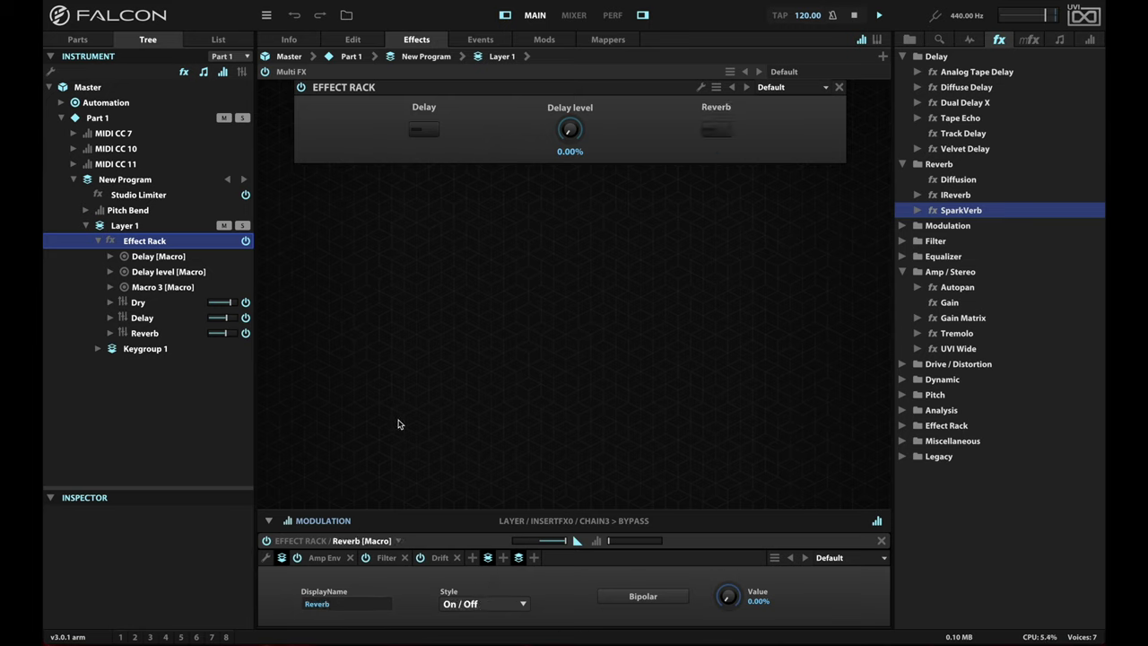
Step: Add an Effect Rack macro named 'Reverb level' for the Reverb chain's level slider
right_click(229, 335)
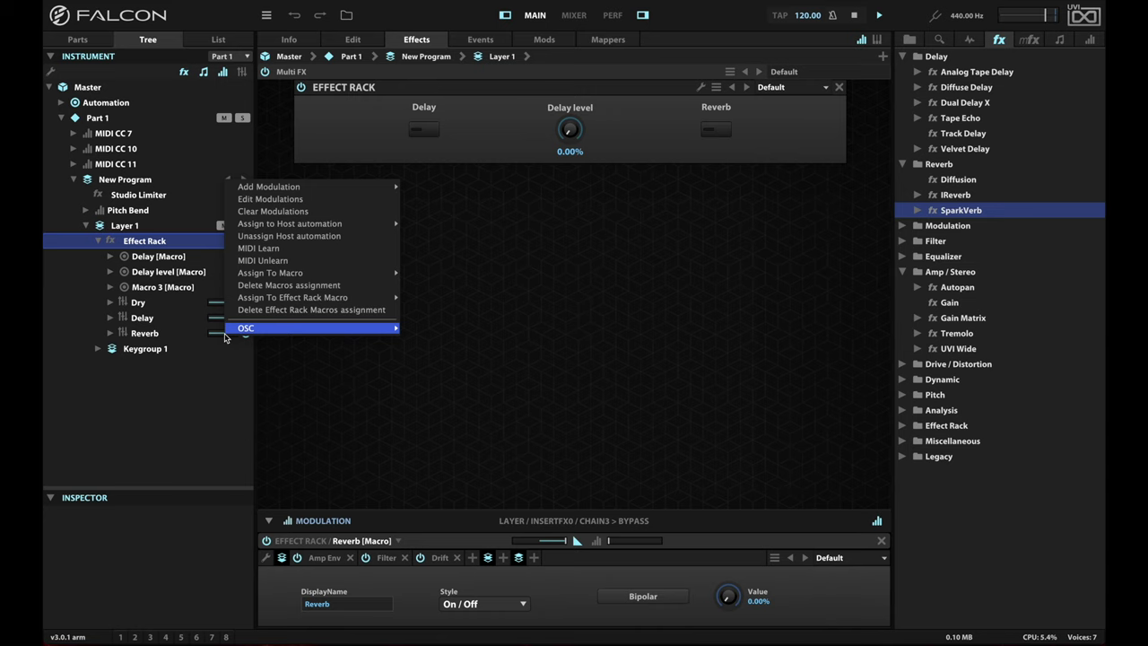
mouse_move(301, 305)
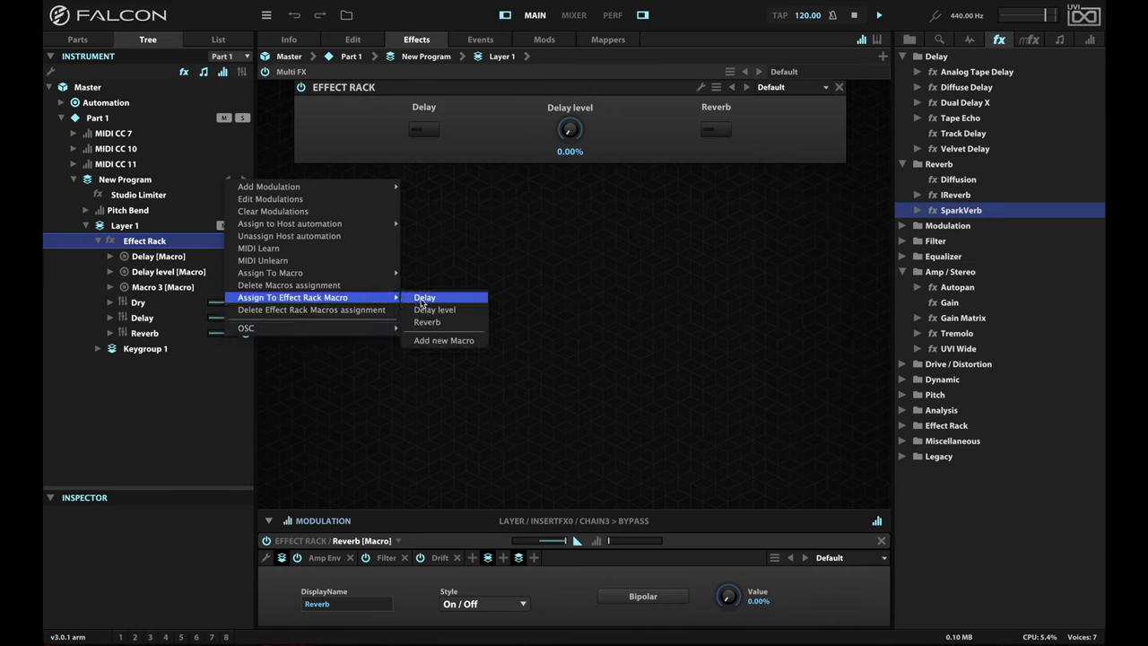
left_click(422, 341)
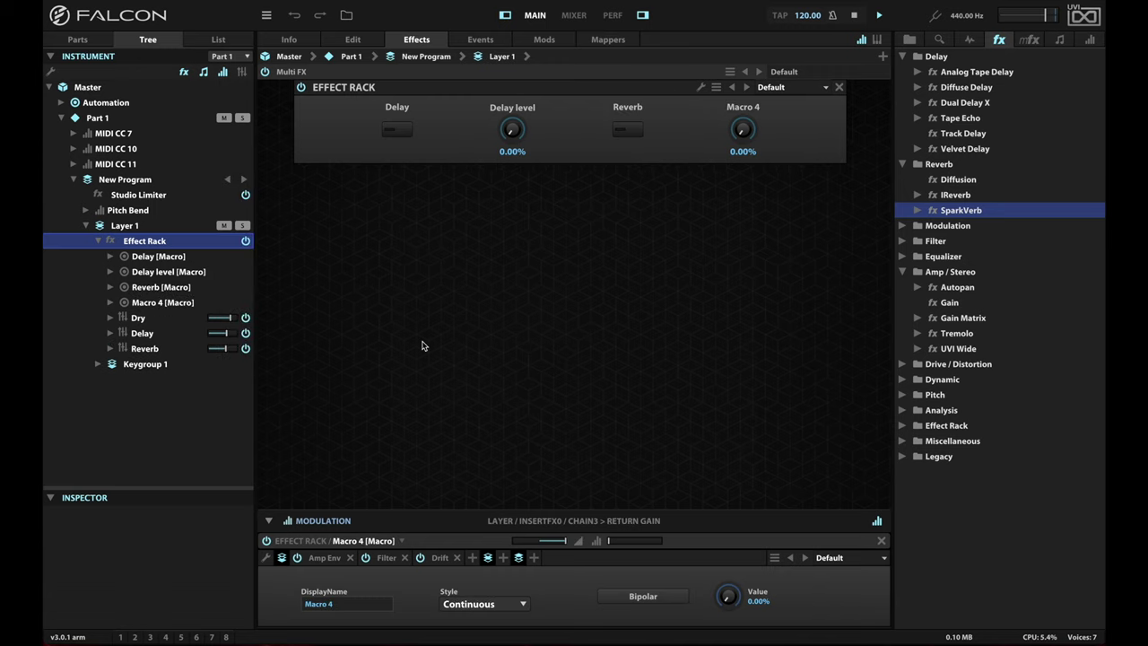
double_click(352, 603)
type("RFev")
key("Return")
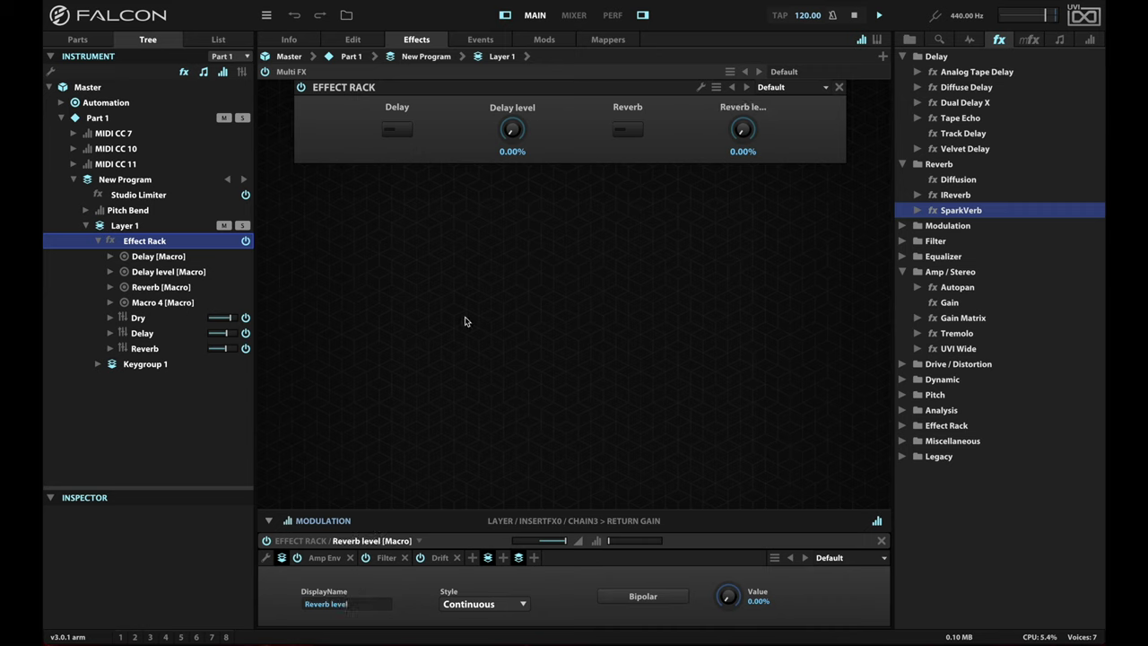
Step: Set Delay level to 100% and Reverb level to 42.83%, toggling Delay and Reverb off and on
left_click_drag(509, 132, 537, 48)
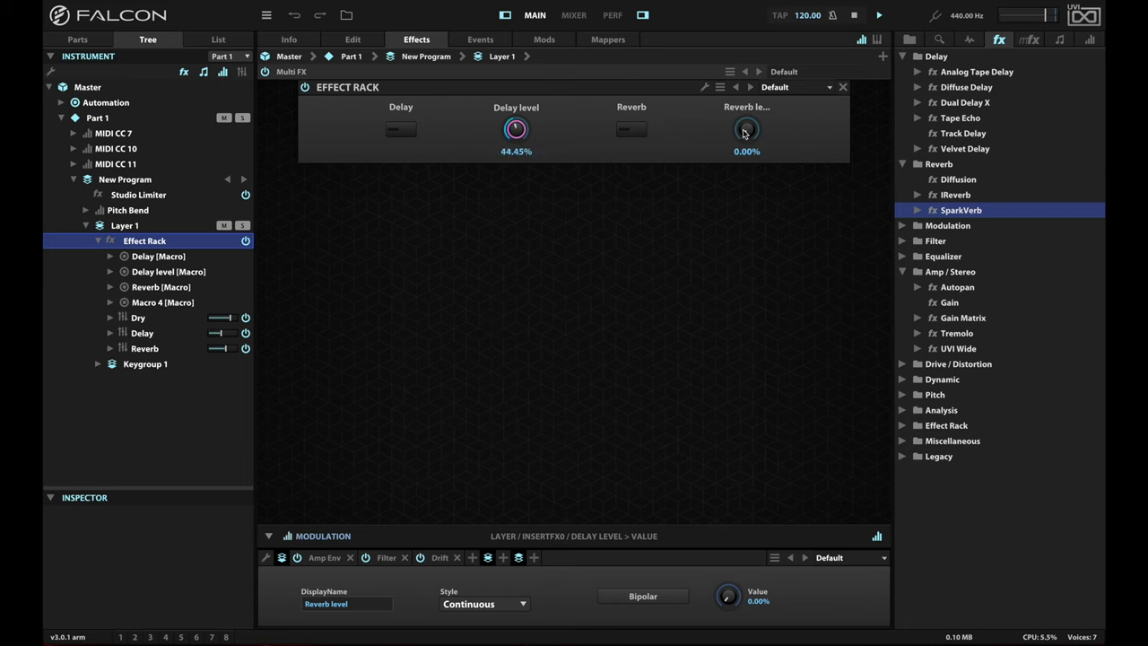
mouse_move(745, 135)
left_mouse_down()
mouse_move(743, 145)
mouse_move(756, 67)
mouse_move(755, 126)
mouse_move(754, 89)
mouse_move(749, 125)
mouse_move(746, 107)
mouse_move(751, 116)
left_mouse_up()
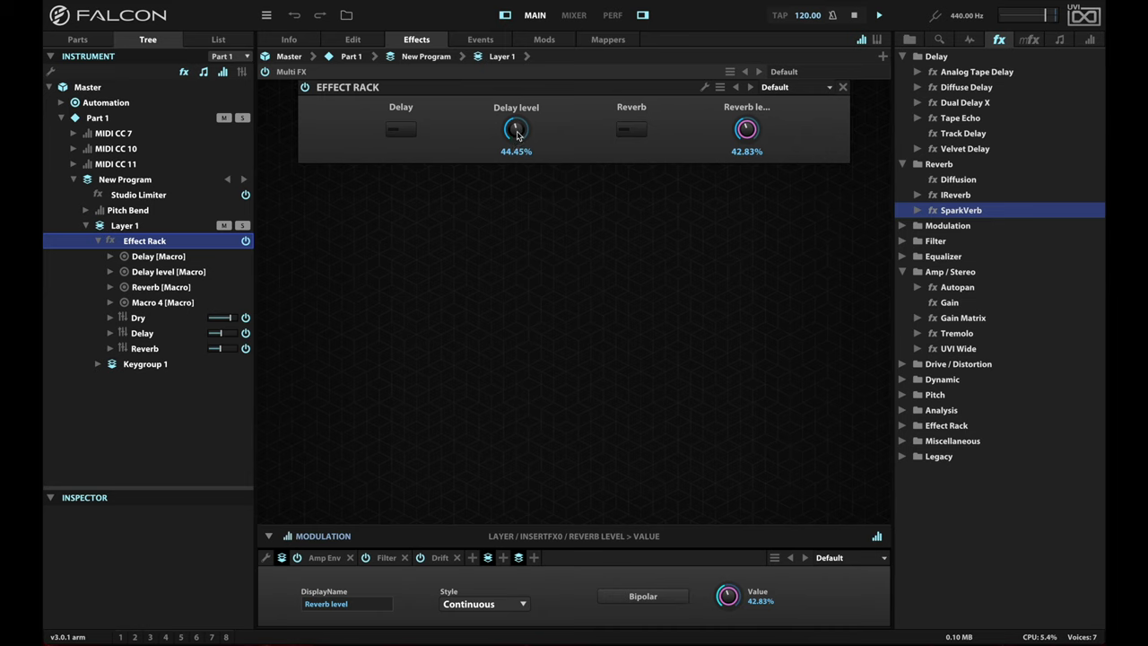
left_click(398, 132)
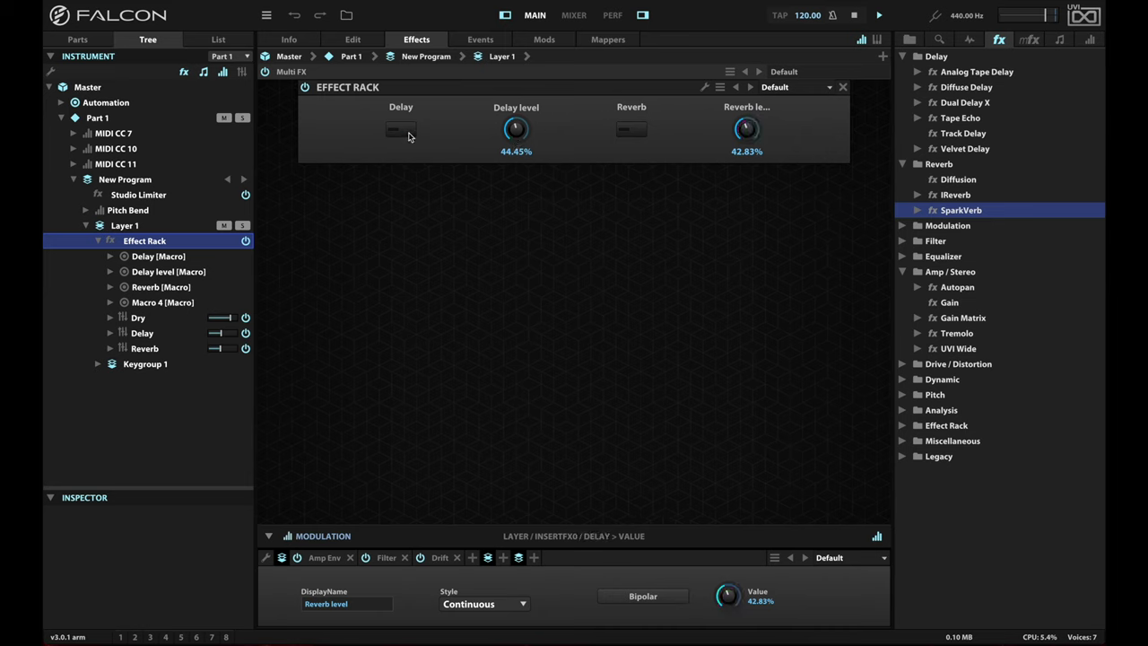
left_click(632, 133)
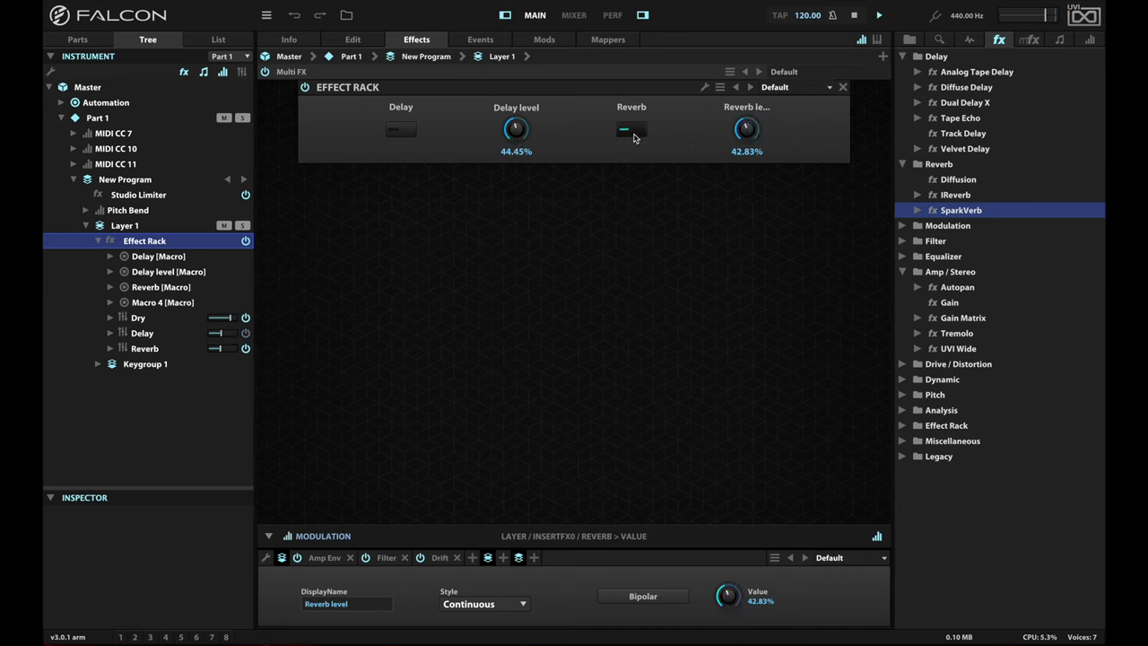
left_click(401, 130)
left_click(632, 140)
left_click(632, 140)
left_click_drag(516, 136, 517, 130)
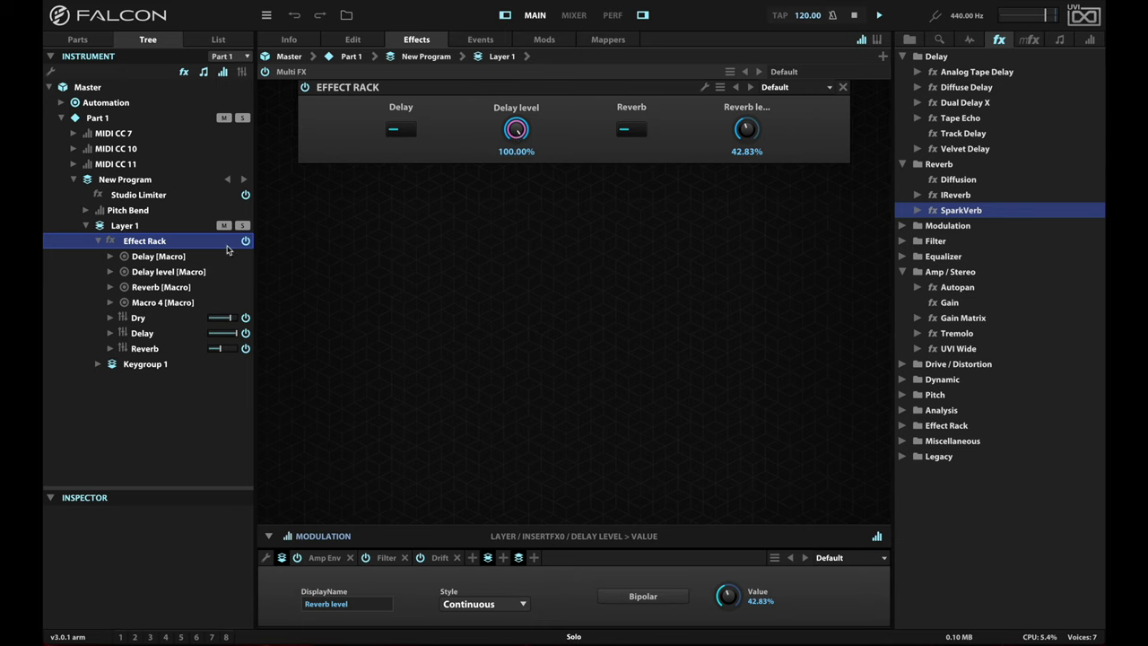
Step: Lower the Delay level modulation ratio on the delay return gain to 0.62
left_click(224, 337)
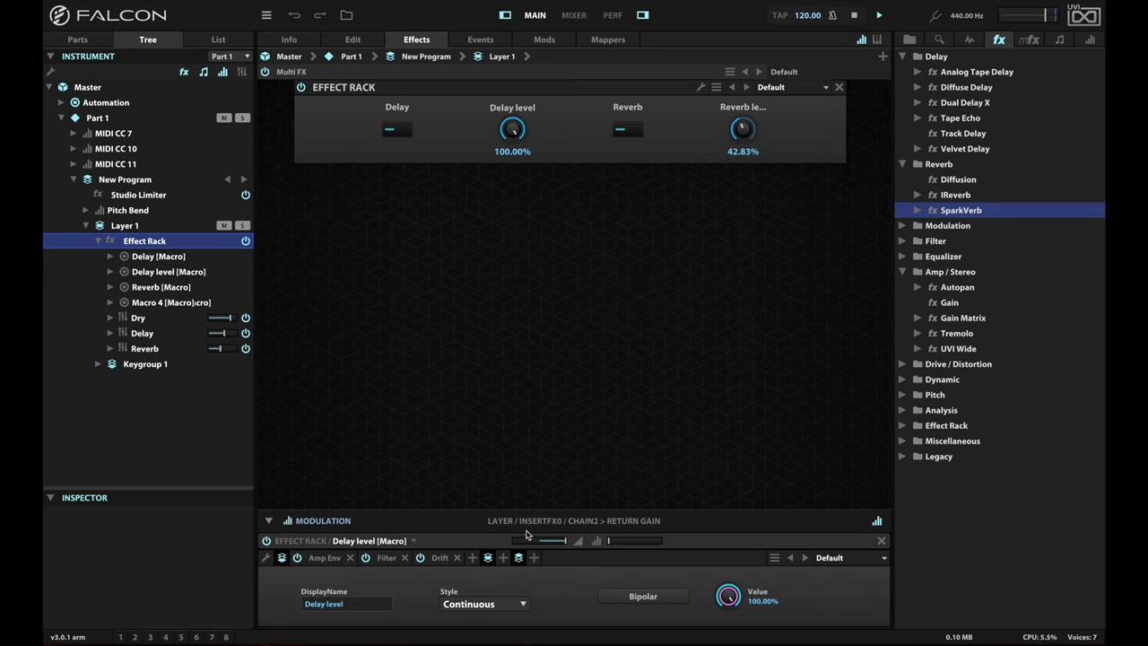
mouse_move(555, 543)
left_click(566, 545)
mouse_move(609, 543)
left_click(567, 543)
left_click_drag(566, 544, 557, 545)
Step: Turn the Delay level macro down to 0.00%, silencing the Delay chain
left_click(519, 128)
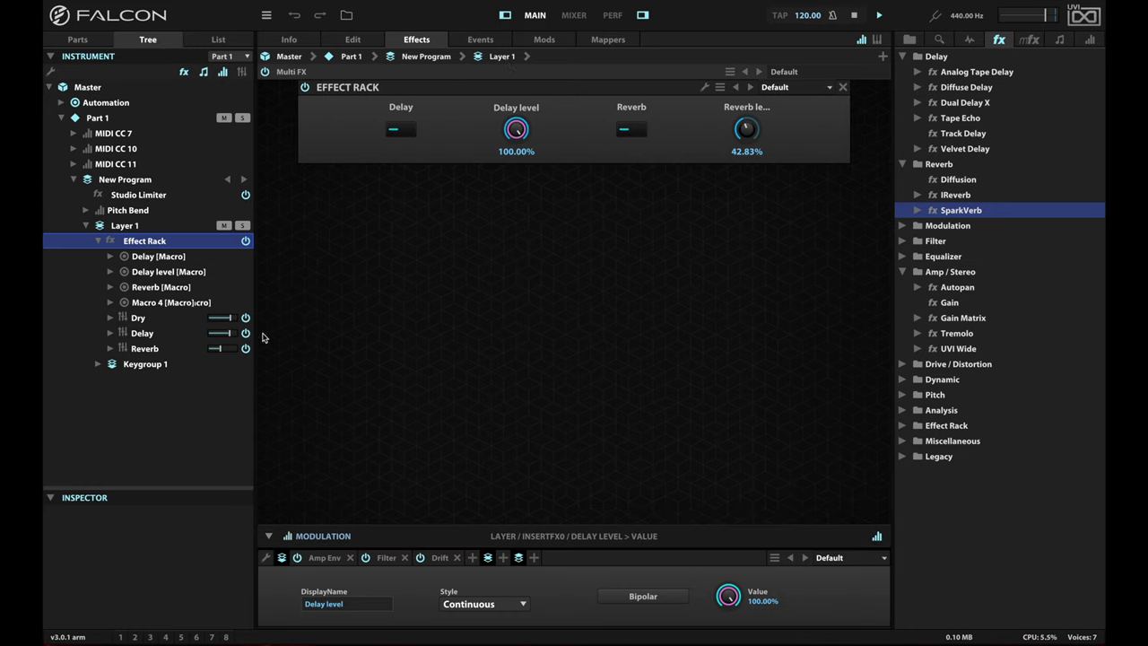
mouse_move(227, 337)
left_click_drag(514, 130, 525, 67)
left_click_drag(517, 137, 536, 366)
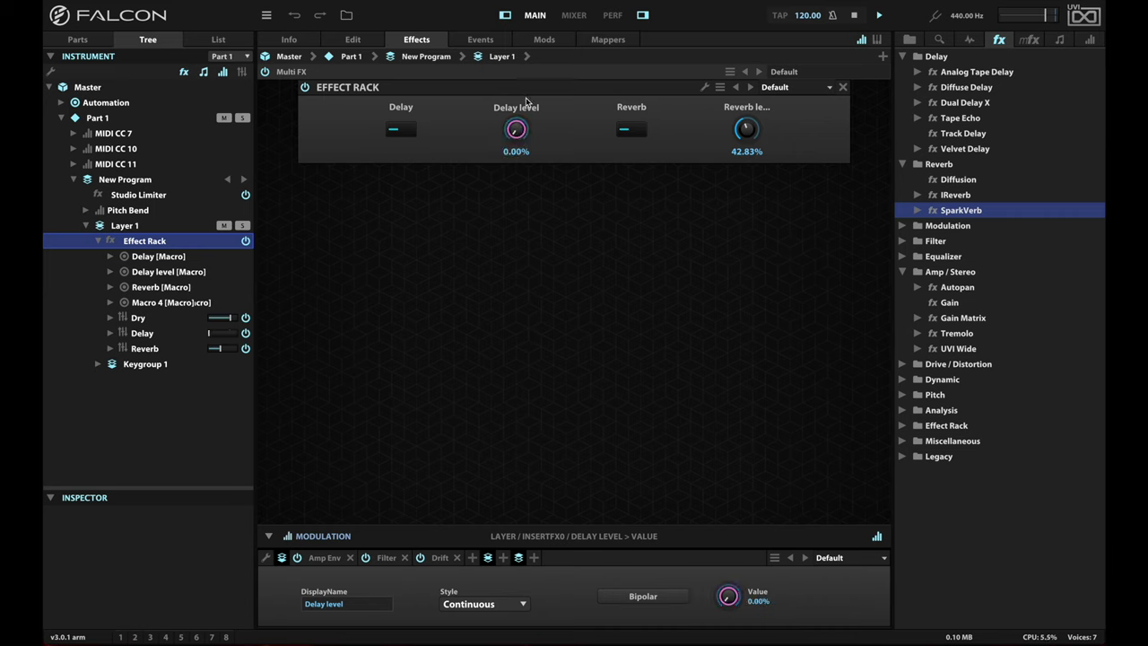
Step: Adjust the Chain2 Return Gain modulation depths to 0.27 and 0.34, then raise Delay level to 100%
left_click(209, 339)
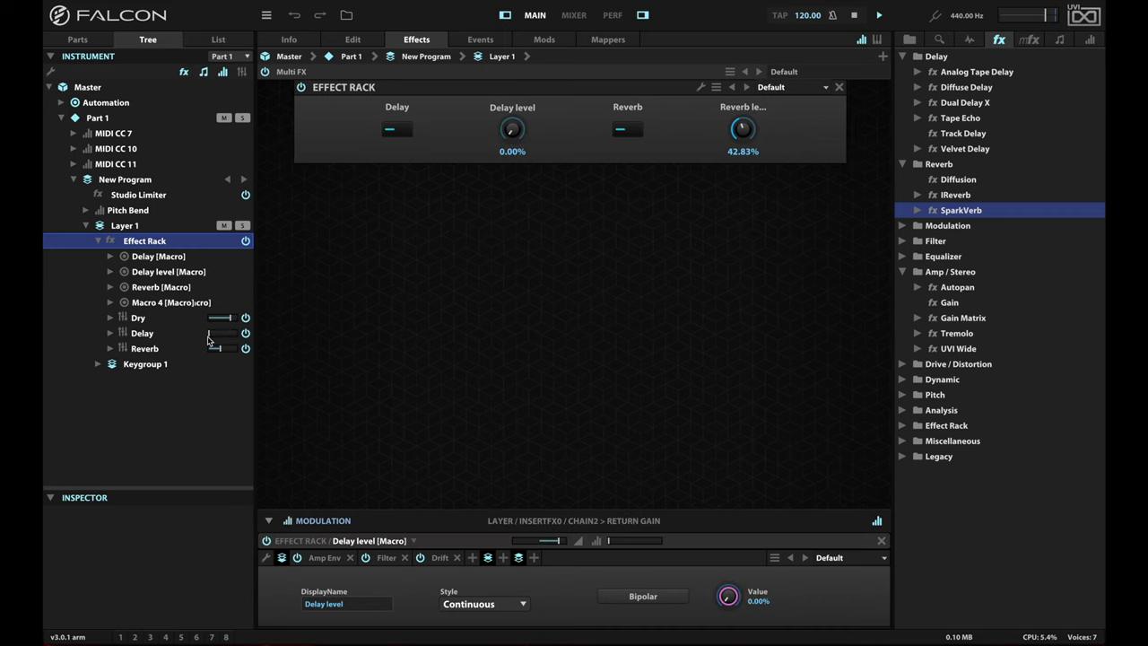
double_click(607, 541)
left_click_drag(611, 544, 629, 546)
left_click_drag(558, 541, 546, 541)
left_click(513, 131)
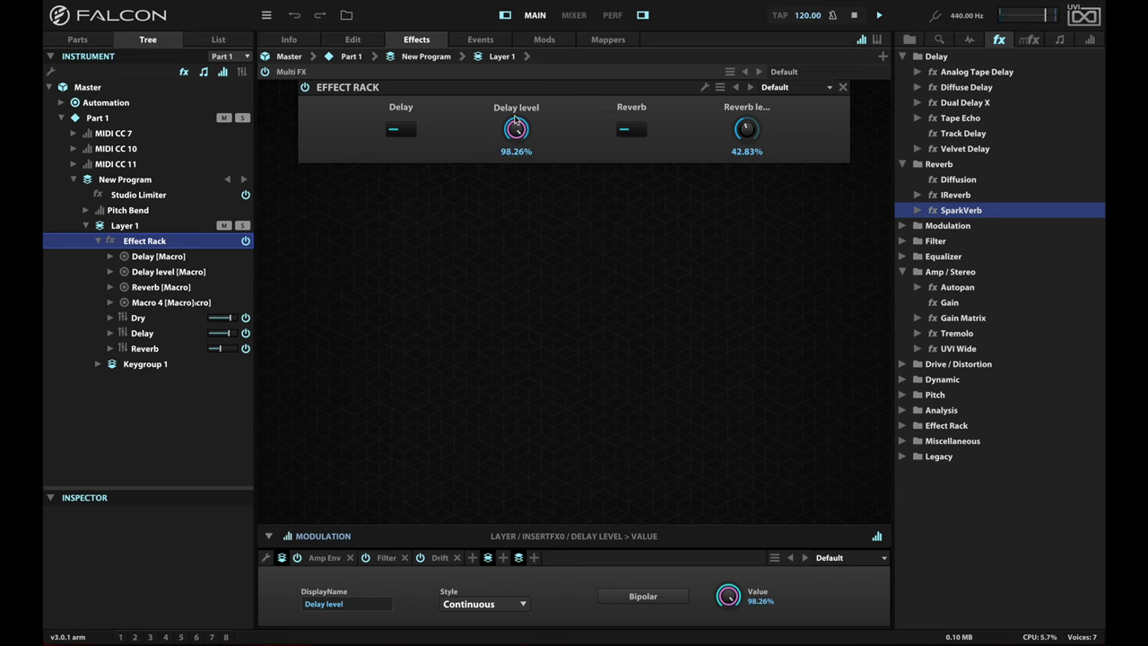
left_click_drag(517, 120, 517, 80)
Step: Save the Effect Rack as a user preset named 'Simple delay and verb'
left_click(720, 88)
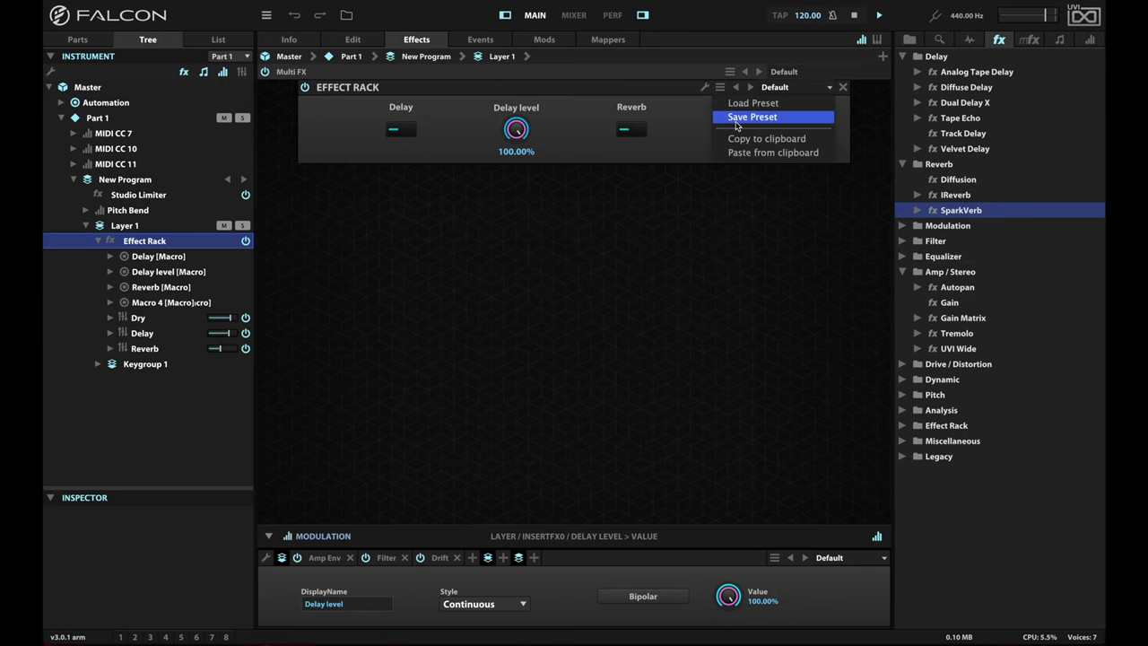
left_click(737, 119)
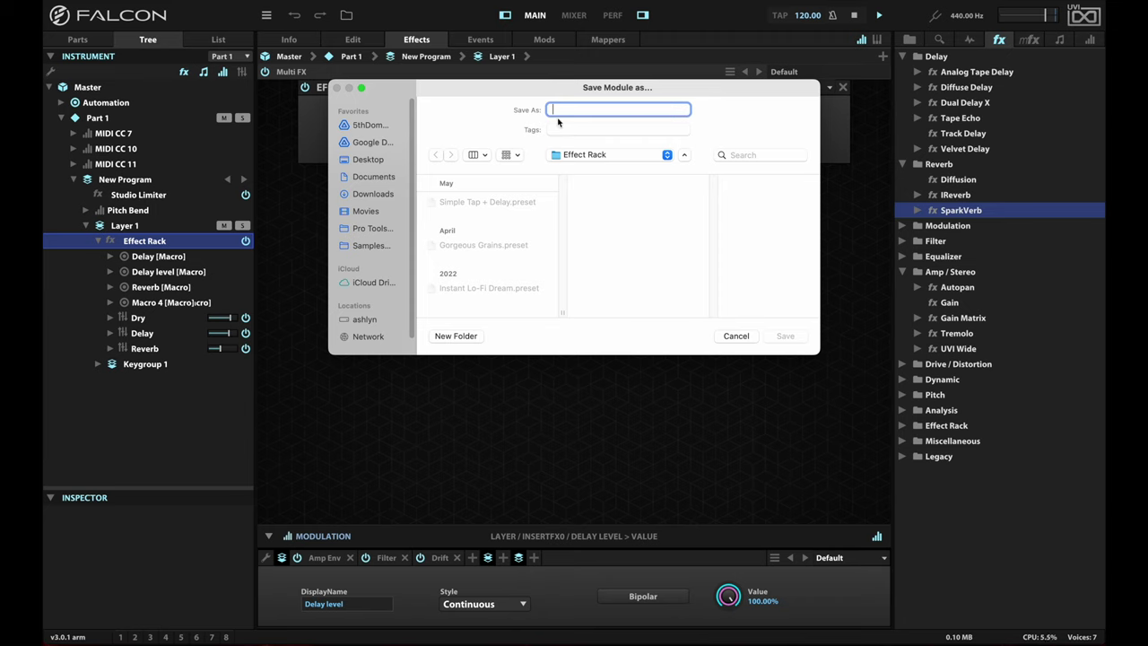
type("Simple delay and verb")
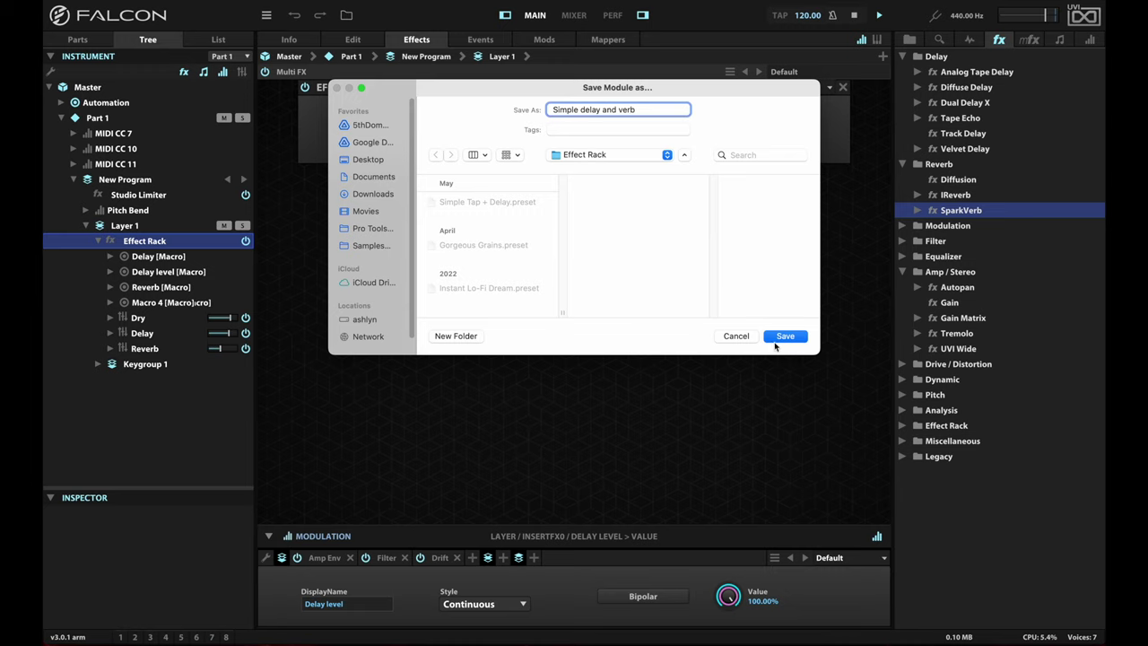
left_click(779, 337)
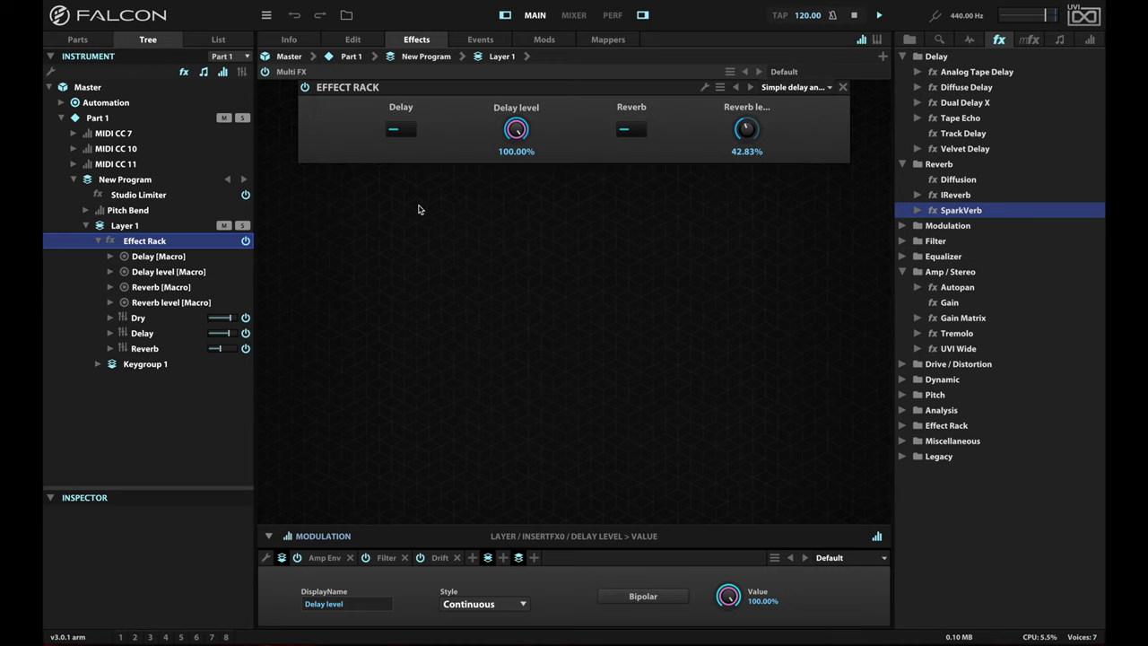
left_click(157, 230)
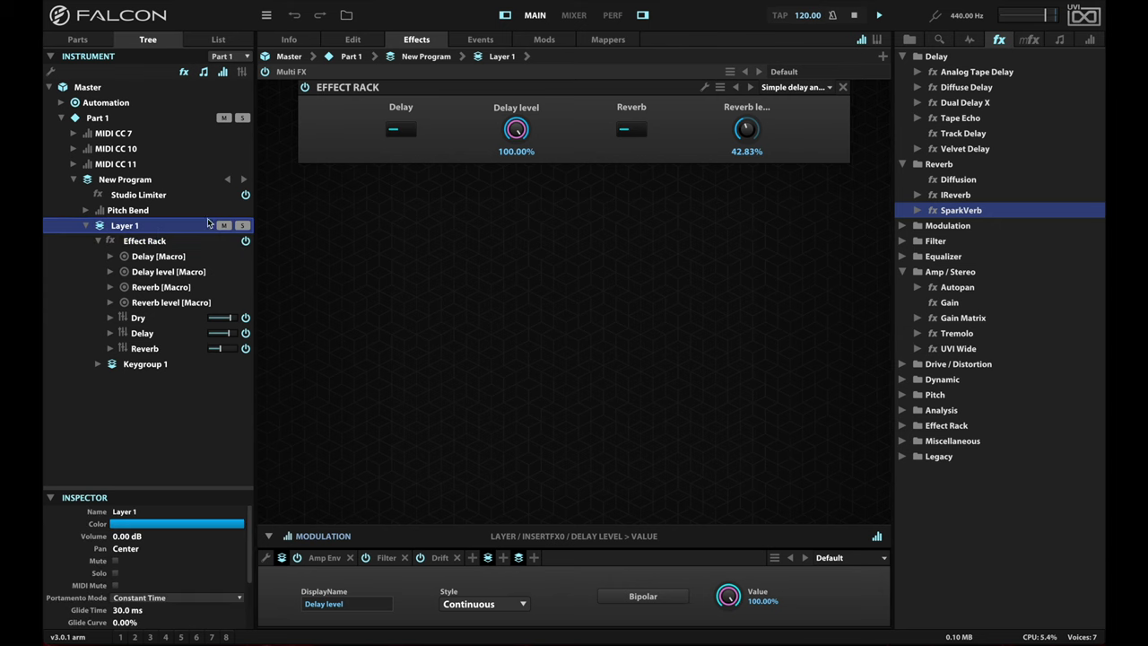
Step: Add the 'Simple delay and verb' user Effect Rack preset to Layer 1's effects
left_click(353, 40)
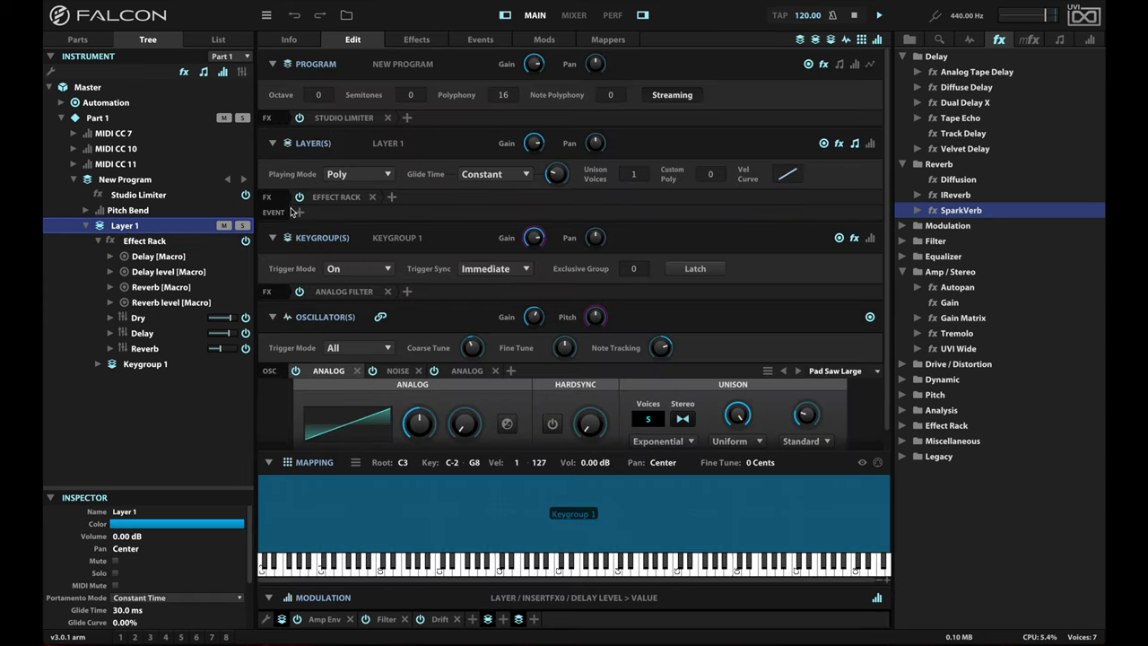
left_click(392, 197)
mouse_move(448, 367)
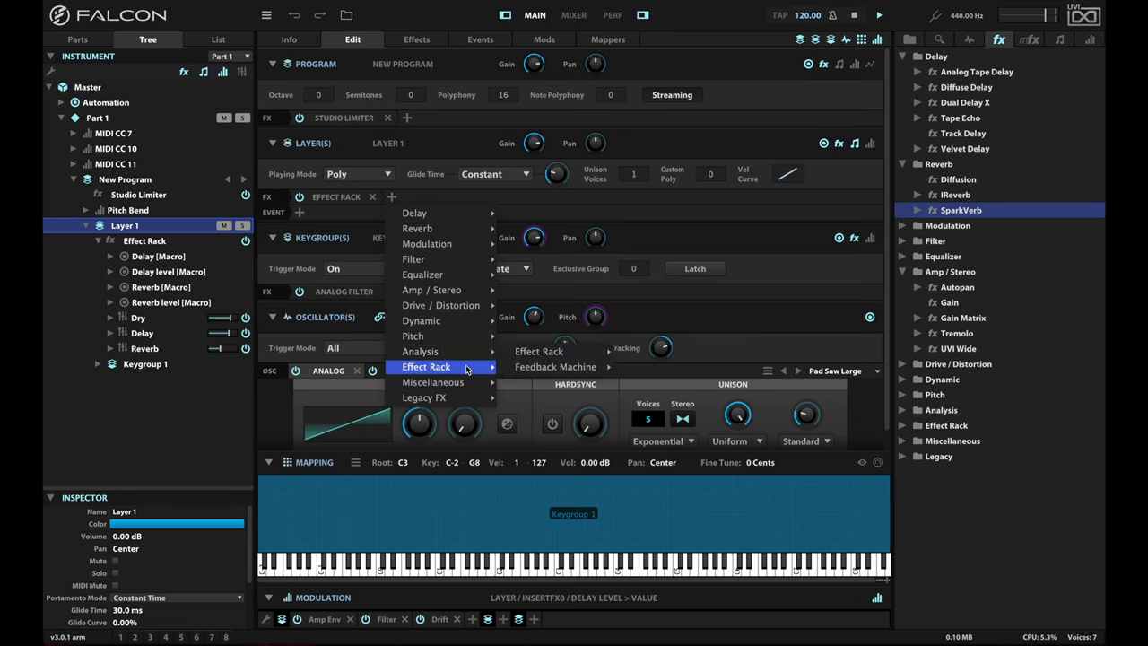
mouse_move(556, 352)
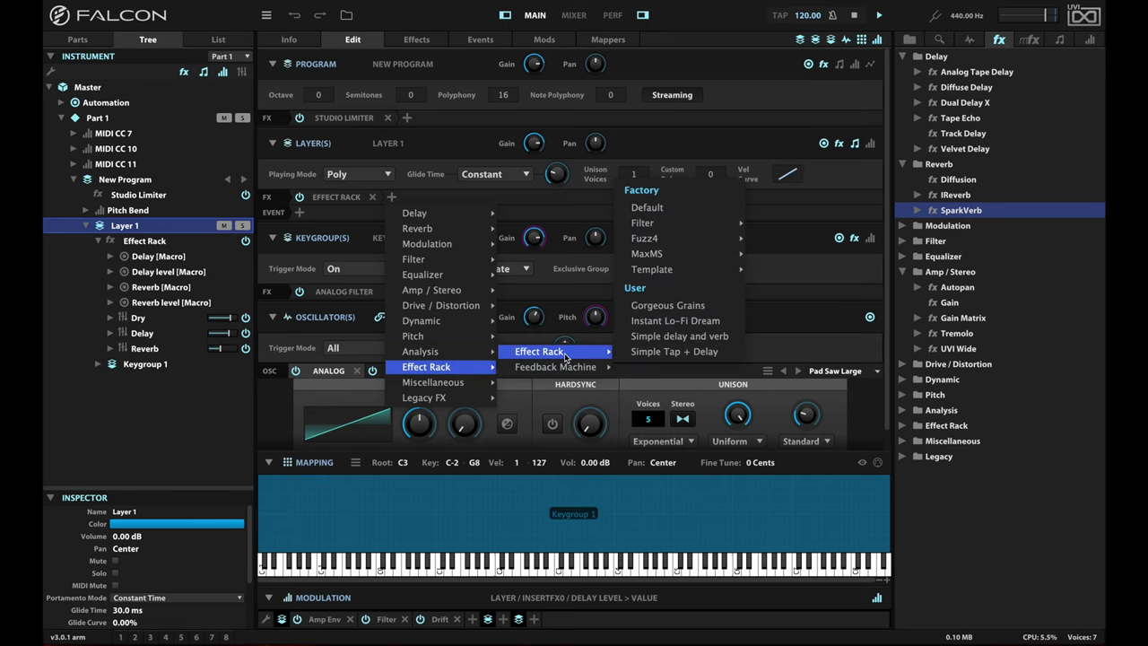
left_click(688, 337)
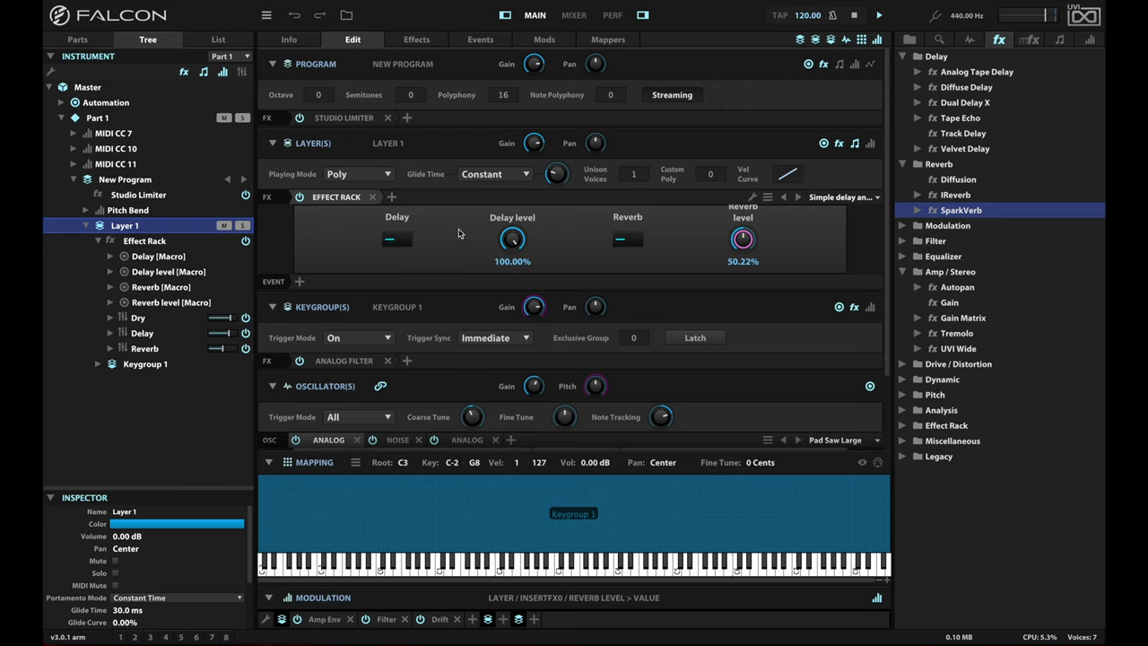
left_click(289, 41)
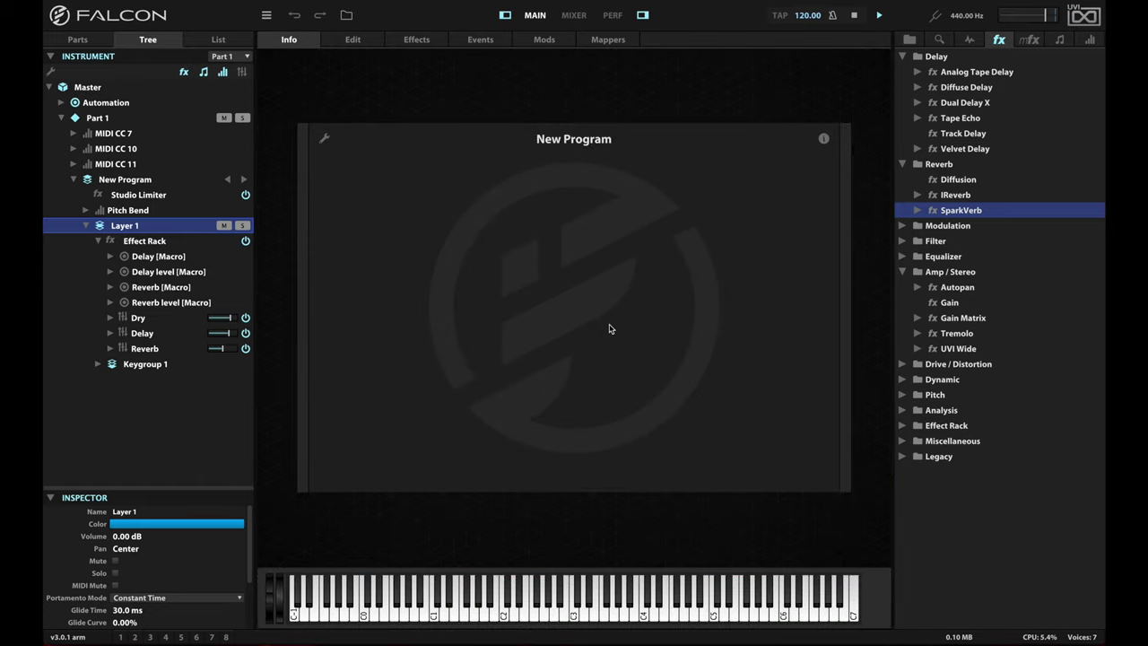
Step: Link Layer 1's Effect Rack Delay toggle to a new program-level Macro 1 on the Info page
left_click(415, 40)
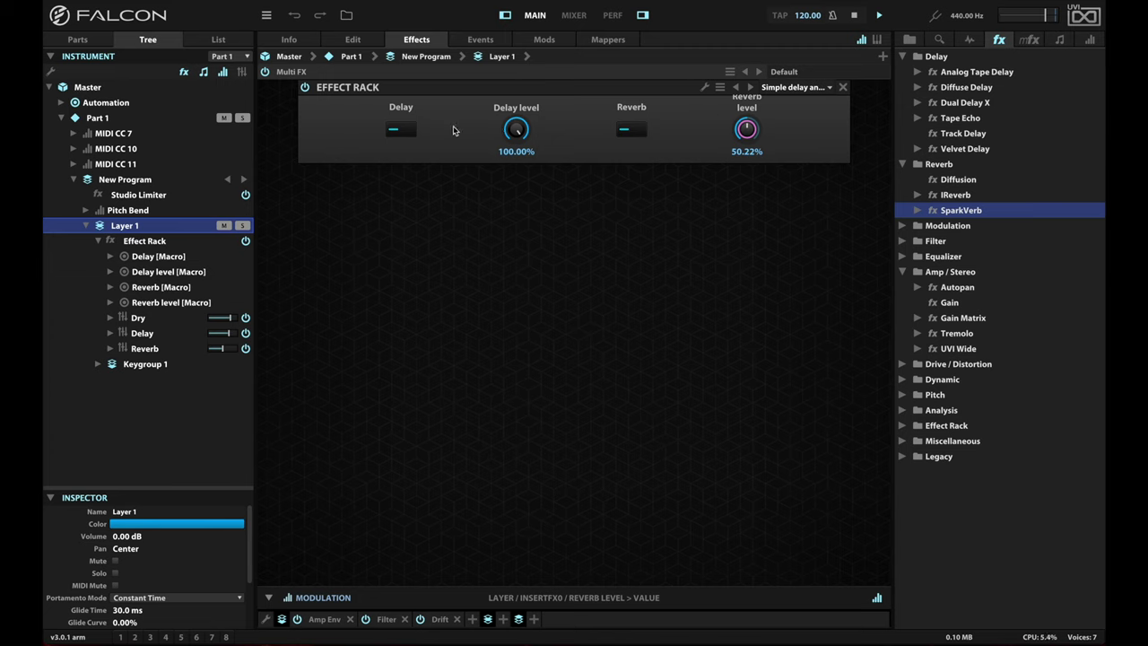
left_click(350, 40)
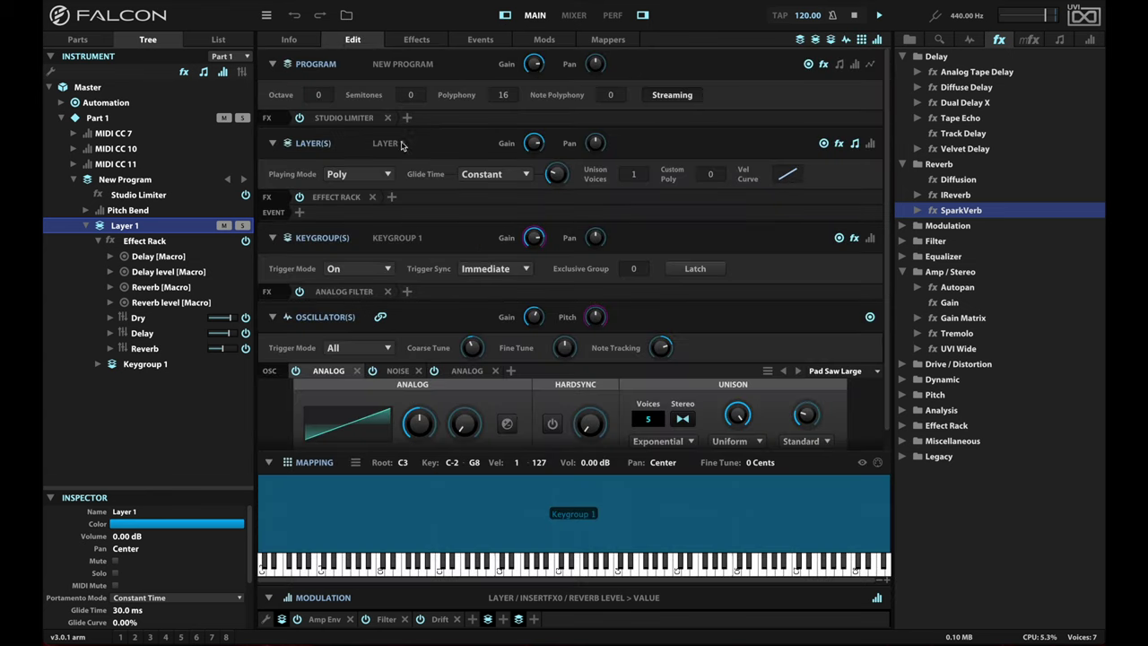
left_click(347, 199)
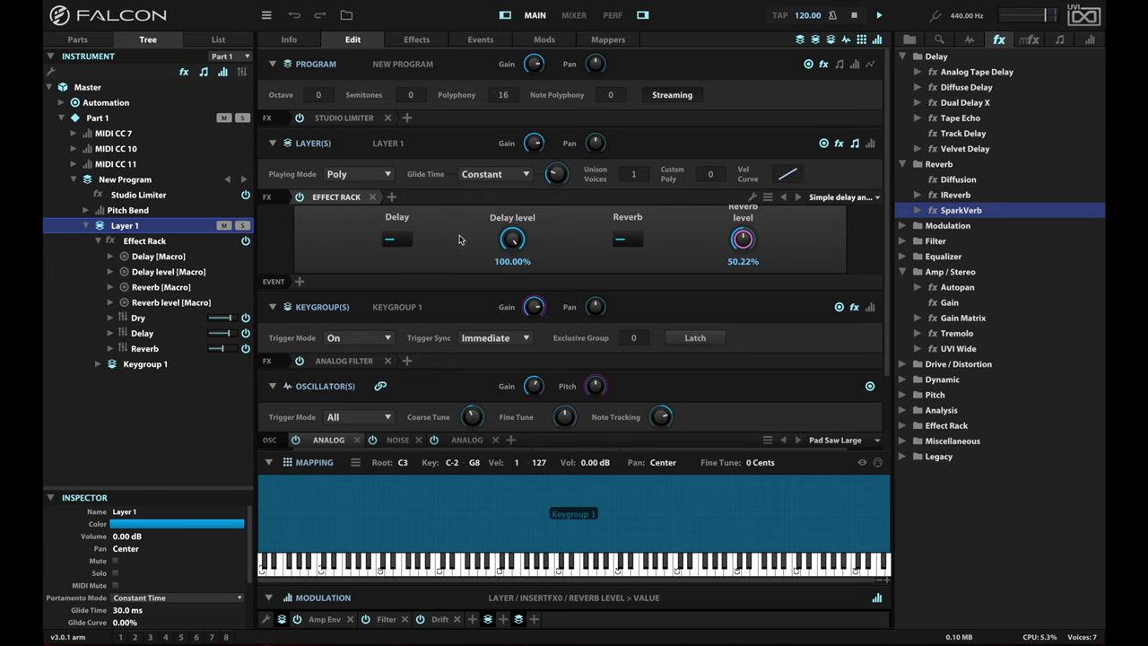
right_click(405, 239)
mouse_move(448, 330)
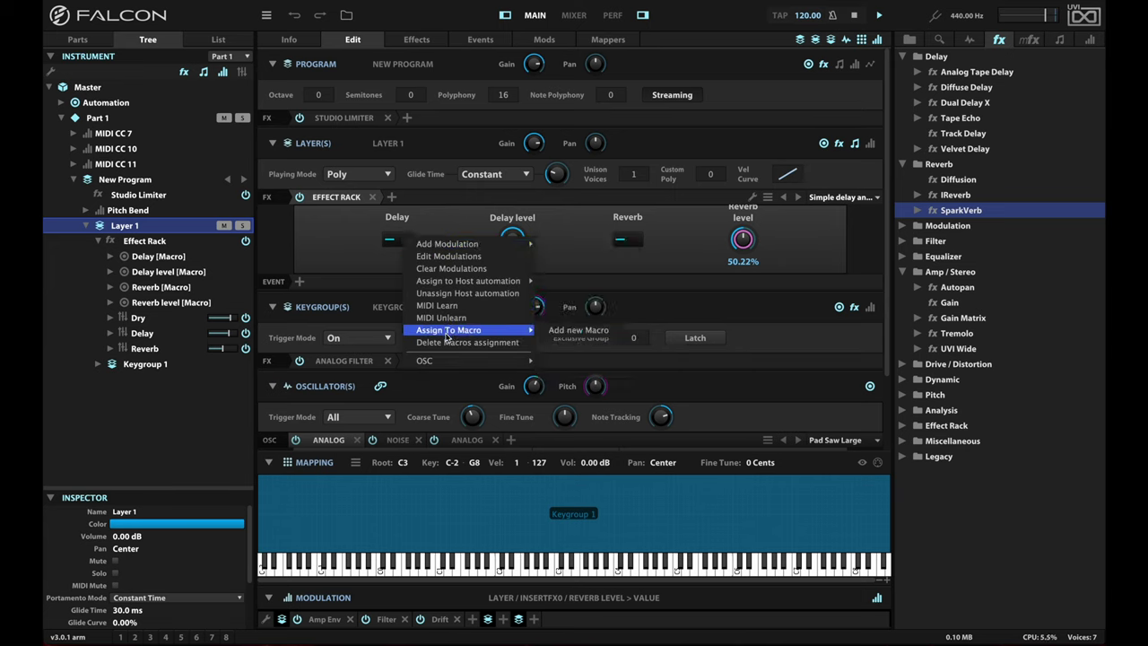
left_click(589, 331)
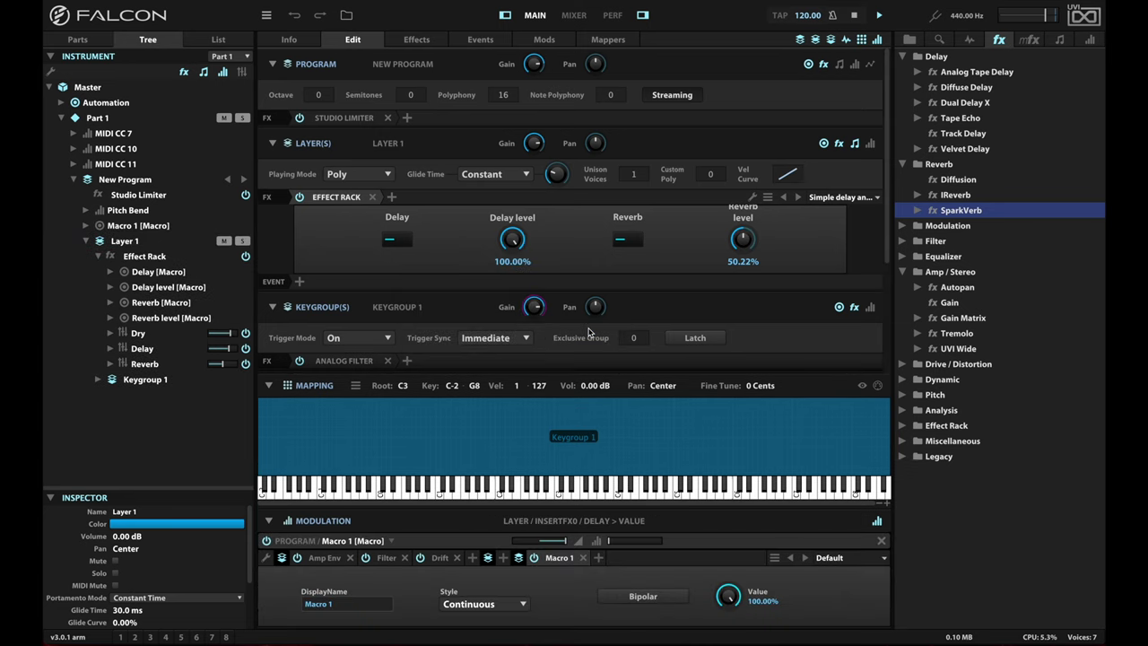
left_click(299, 40)
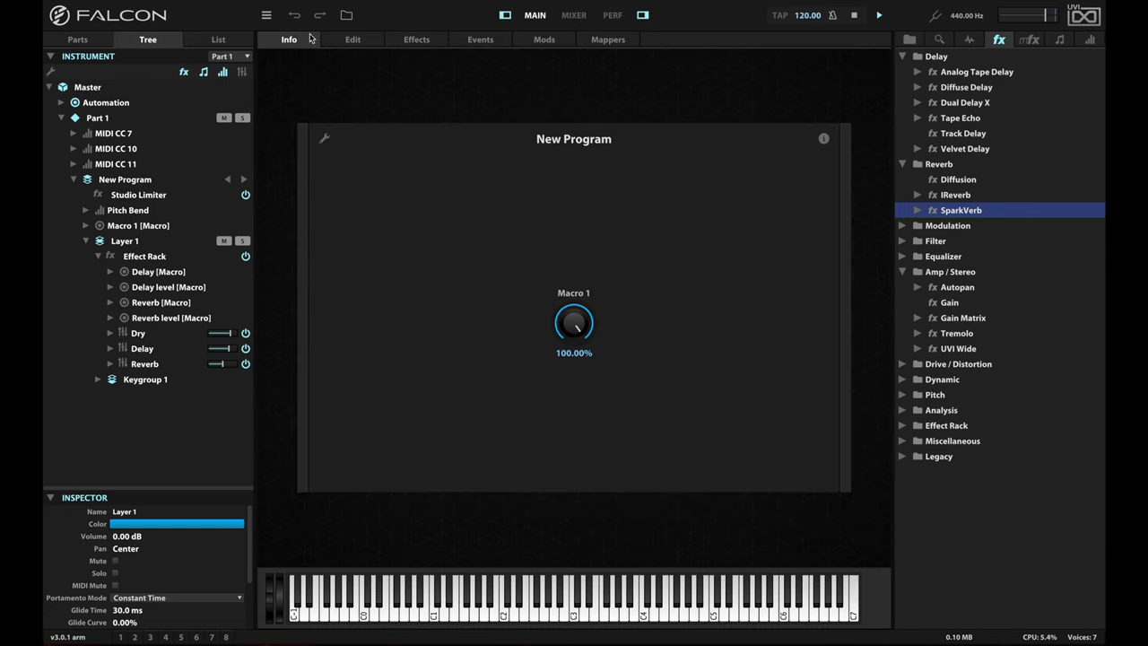
Step: Set Macro 1's style to On / Off and rename it Delay
right_click(574, 325)
left_click(506, 320)
left_click(124, 228)
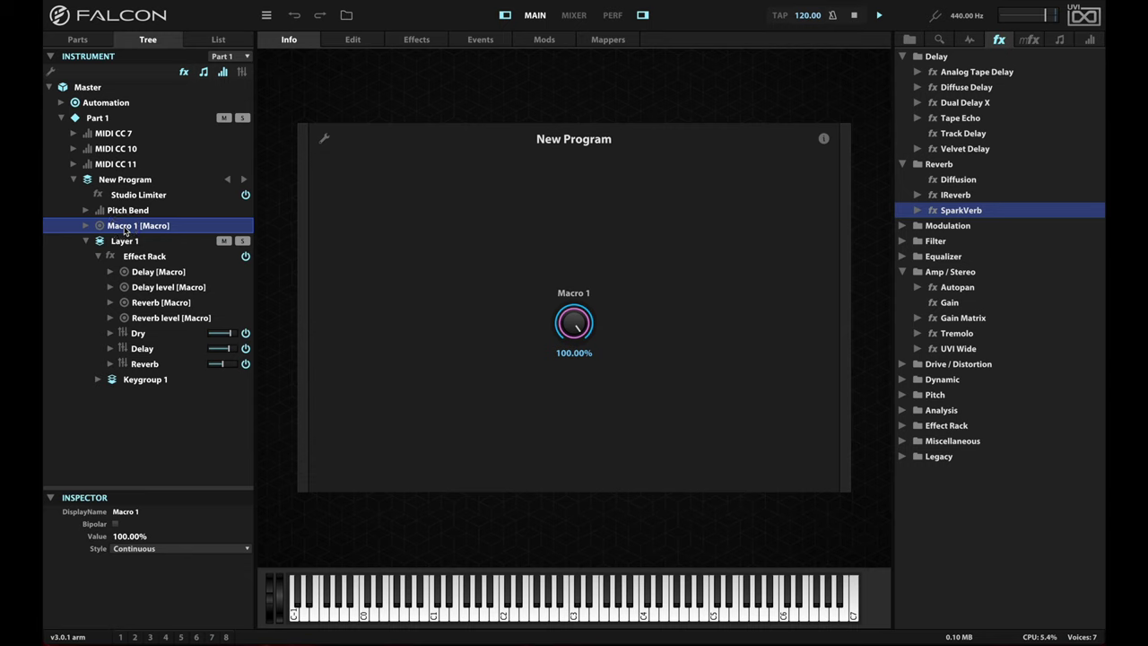
left_click(143, 549)
left_click(137, 572)
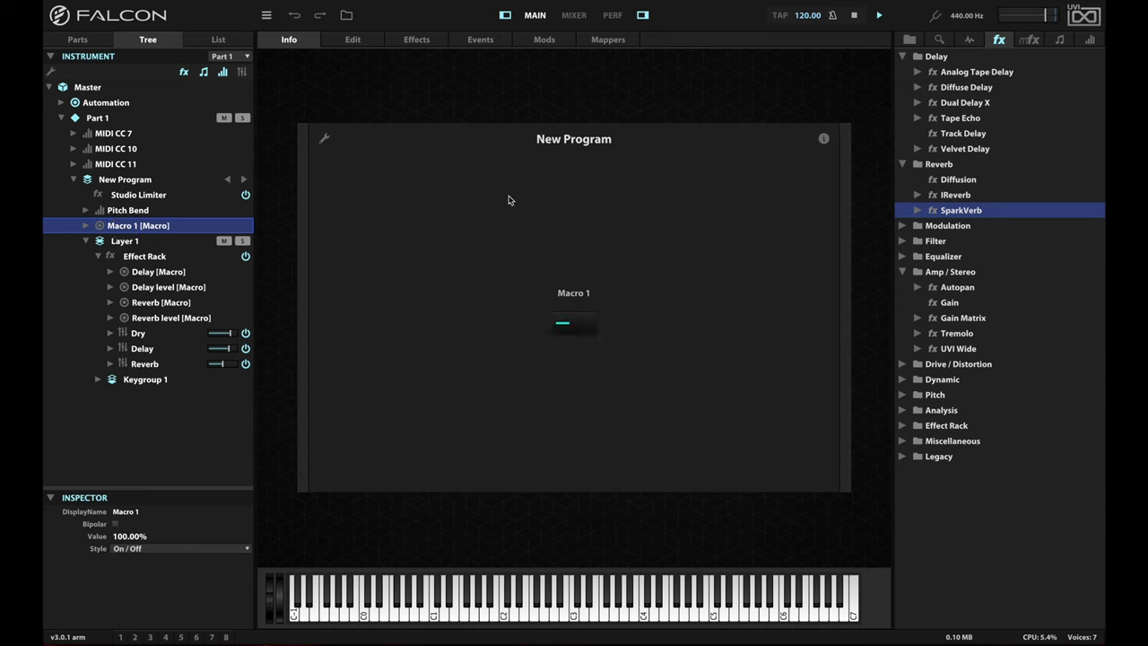
double_click(127, 512)
type("Delay")
key("Return")
Step: Test the Delay macro by switching it off and on twice, leaving it on
left_click(575, 326)
left_click(575, 327)
left_click(575, 327)
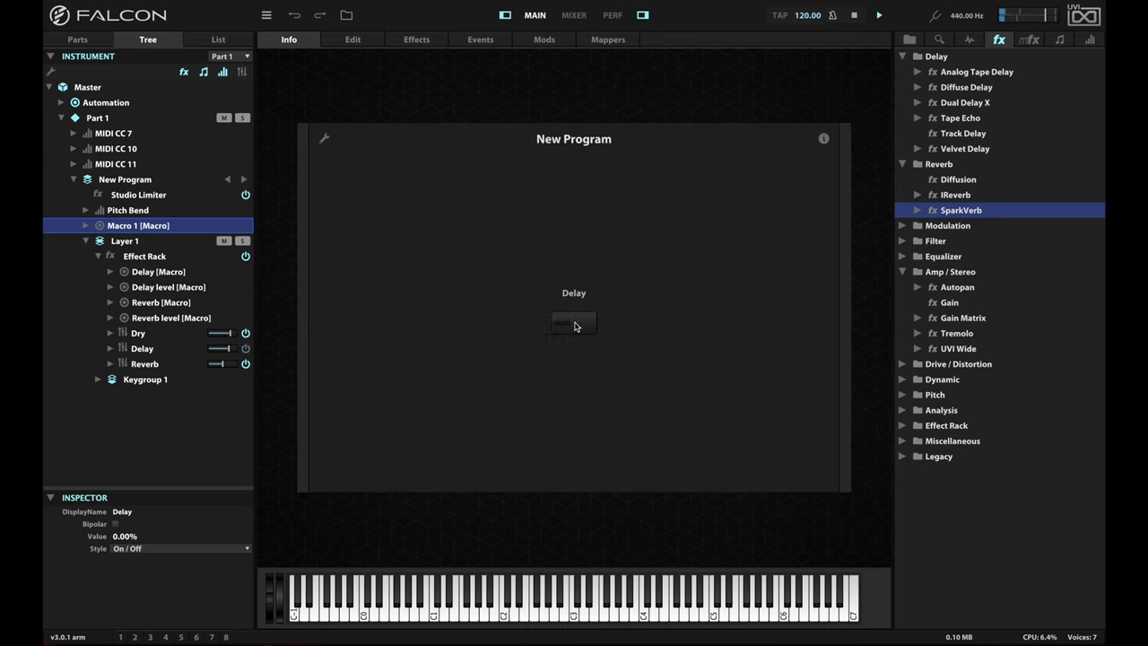
left_click(575, 326)
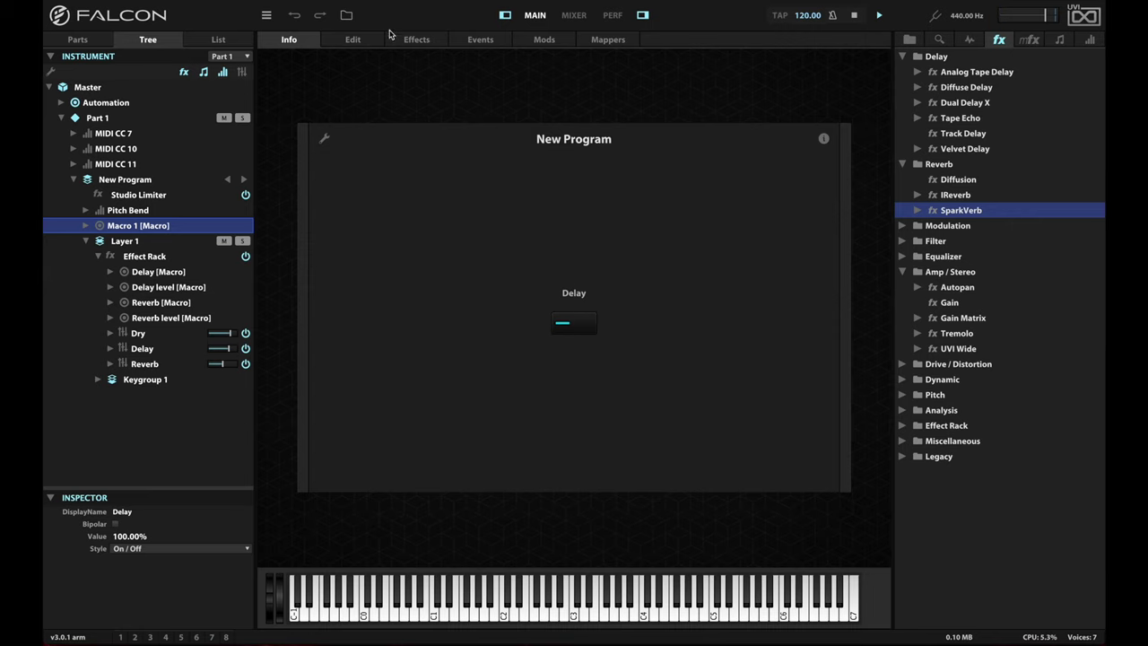
Step: Expand the layer's Effect Rack Delay and Reverb macros, checking the Delay switch on the Info page
left_click(362, 44)
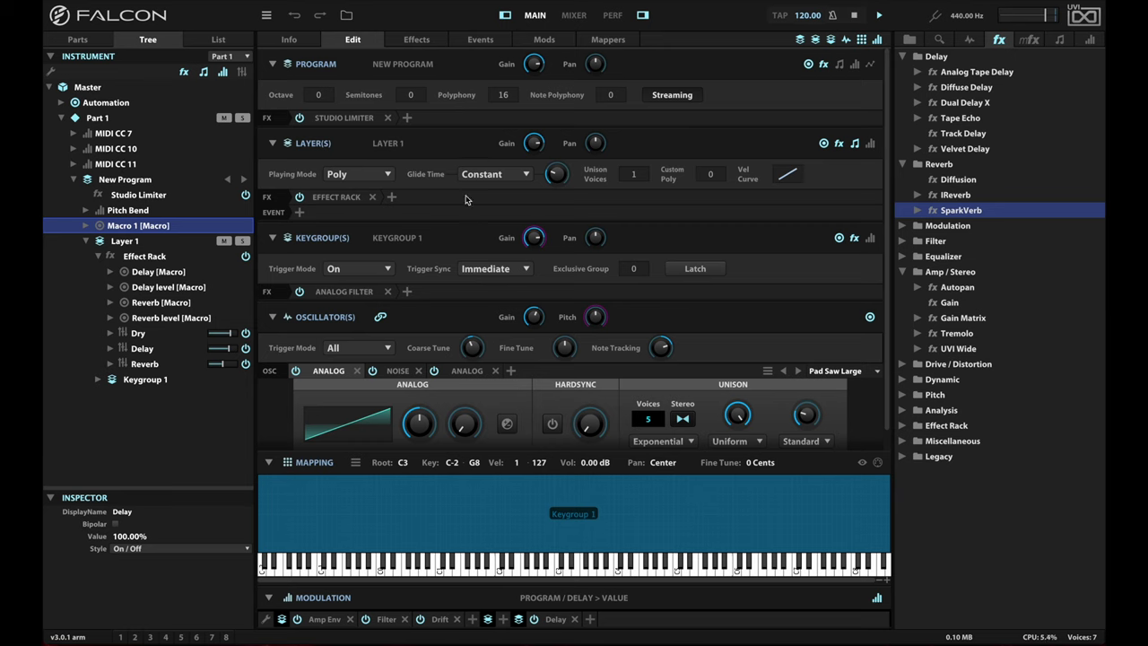
left_click(338, 201)
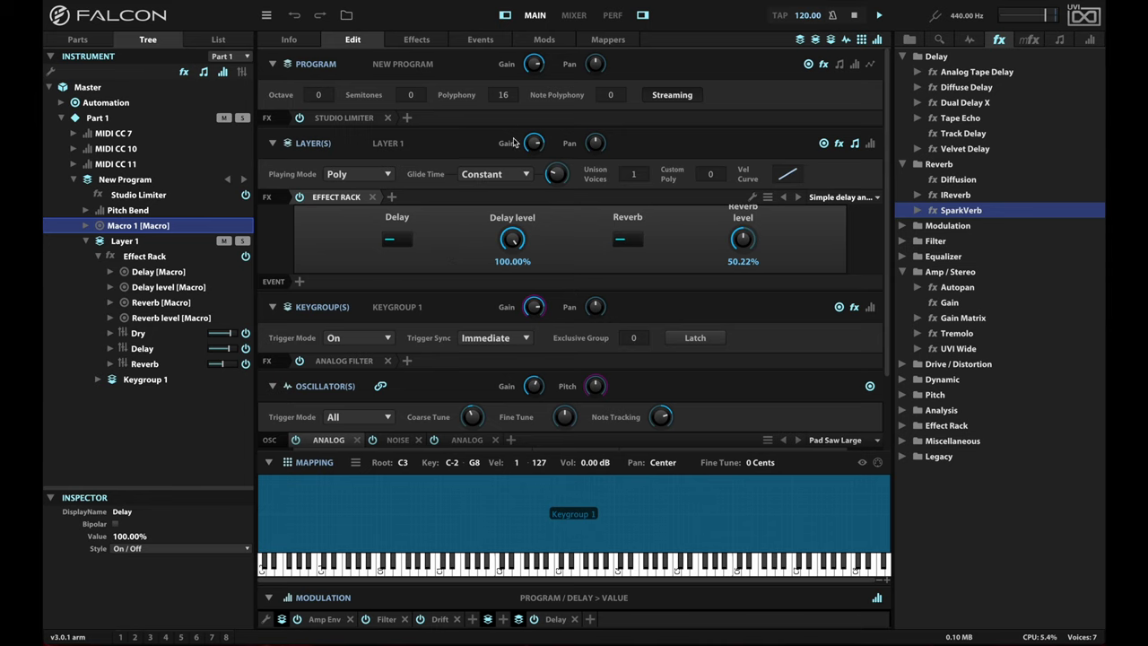
left_click(303, 40)
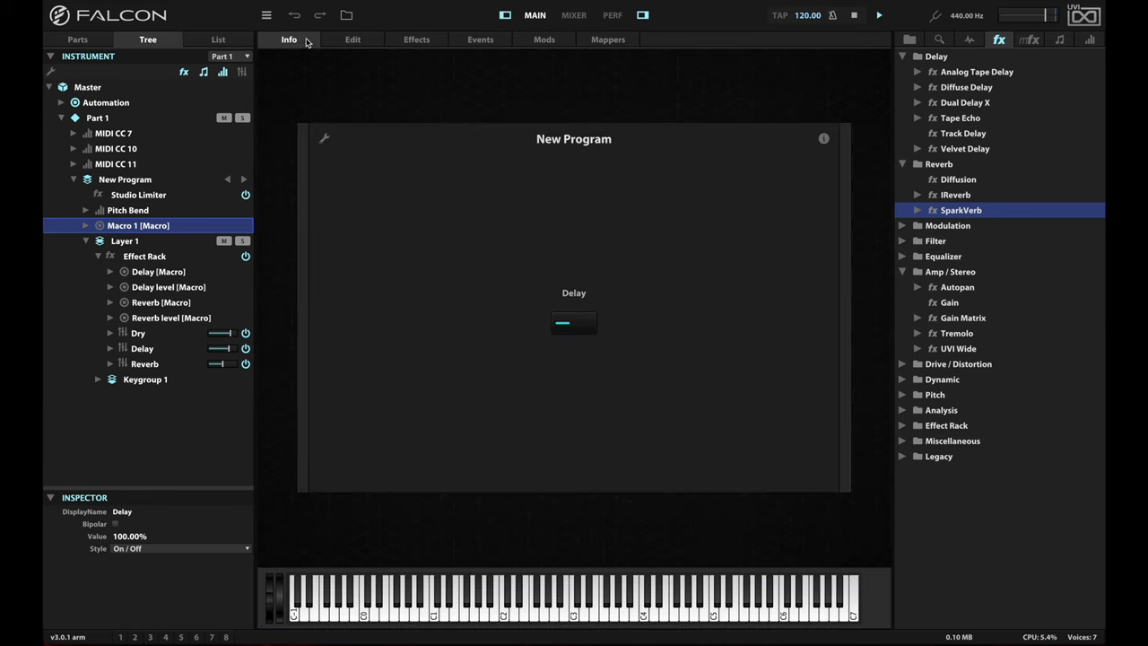
left_click(353, 40)
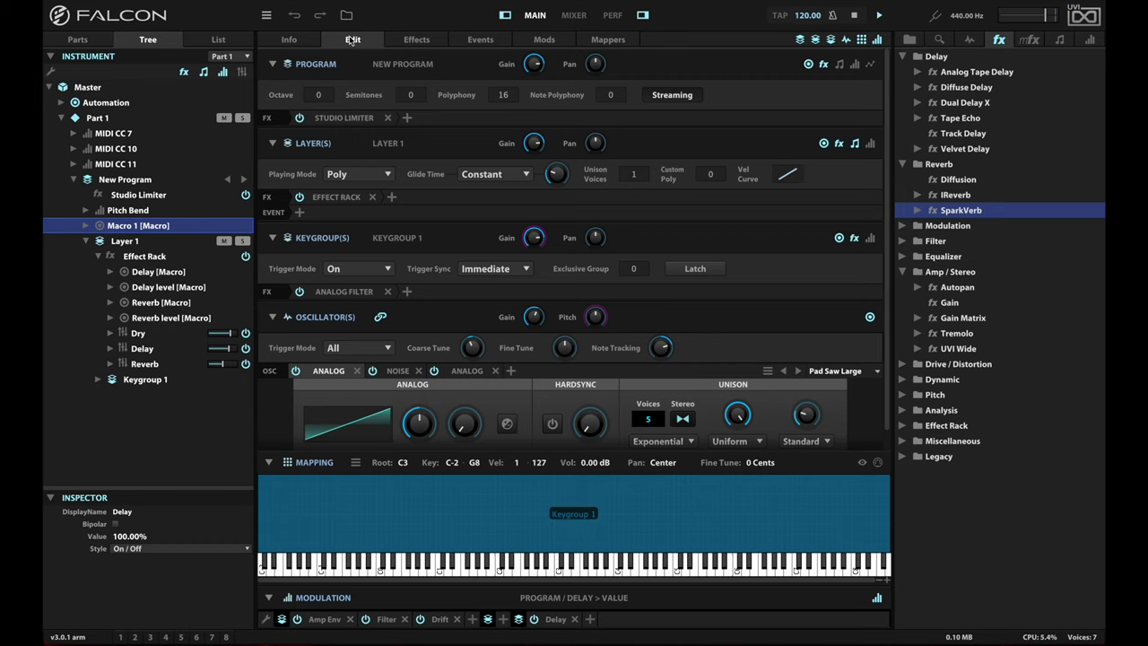
left_click(339, 198)
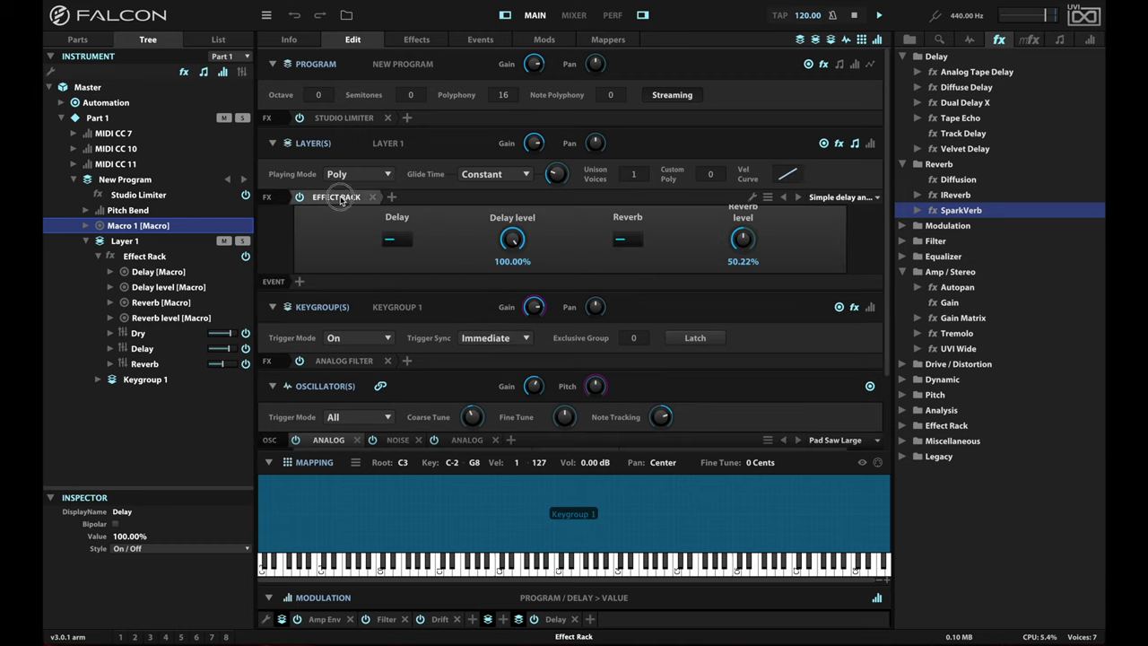